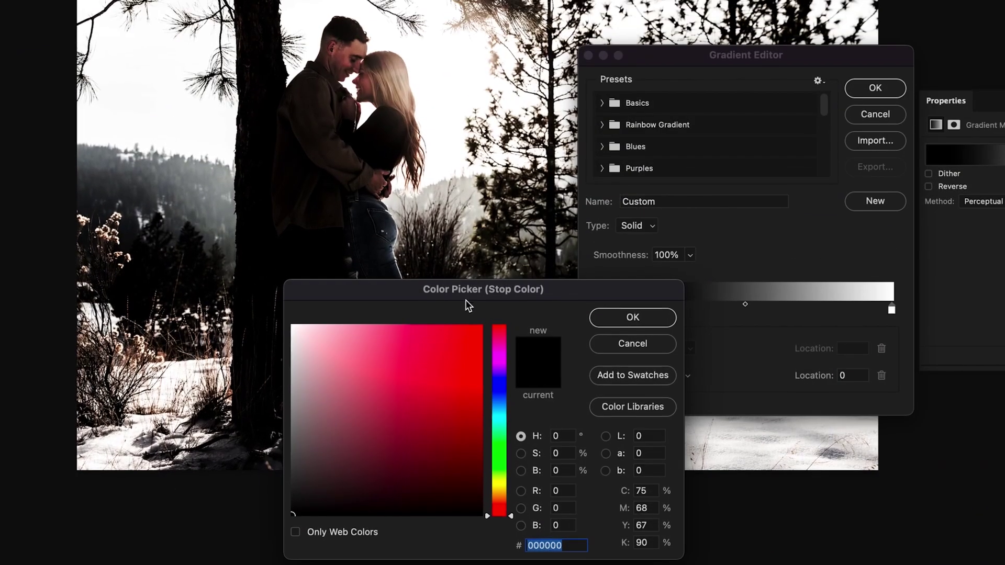
click(495, 506)
click(387, 446)
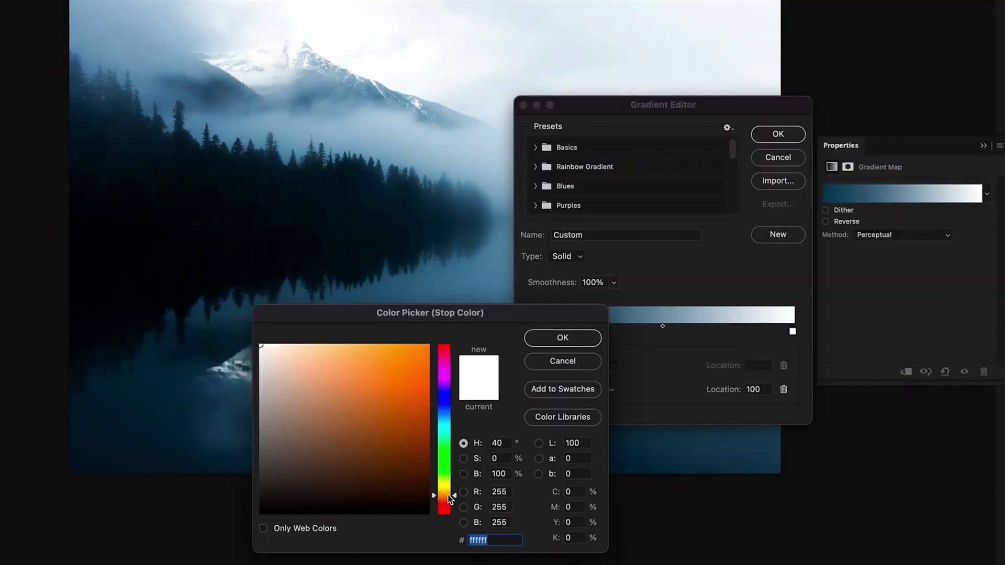
click(321, 358)
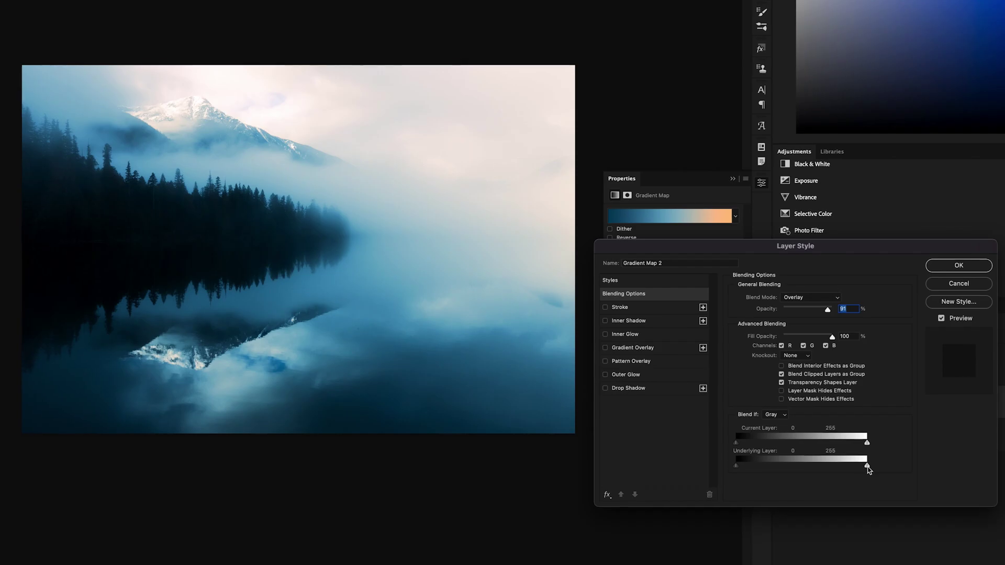
mouse_move(868, 469)
mouse_down()
mouse_move(836, 467)
mouse_move(848, 472)
mouse_up()
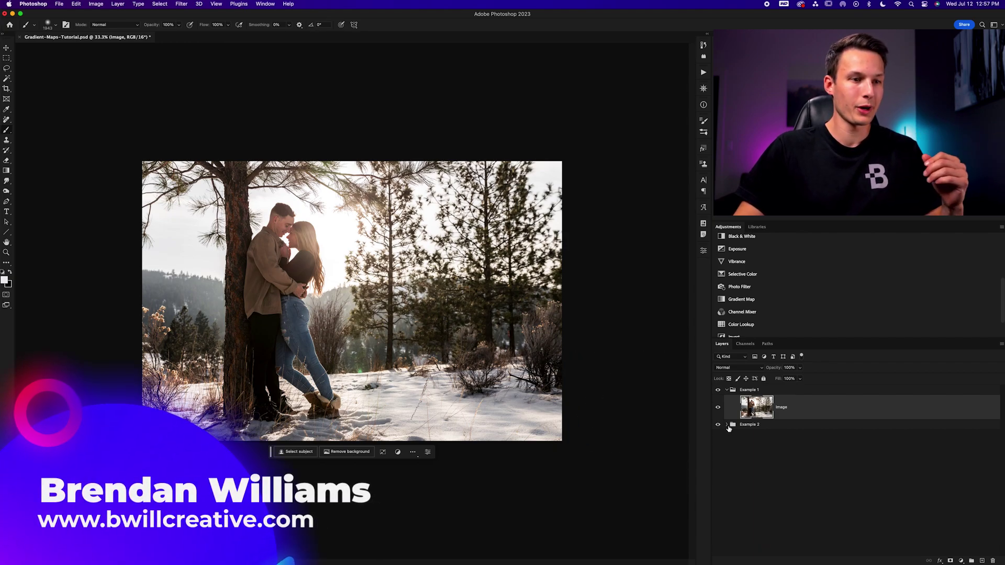
Expand the Example 2 group and view it on its own, restore Example 1's visibility and collapse Example 2 again.
click(727, 425)
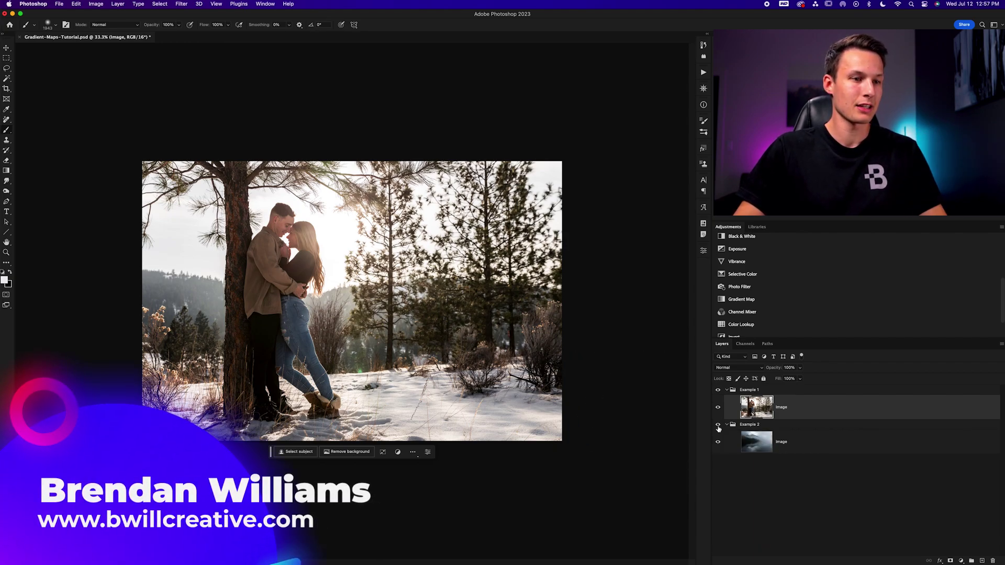
alt+click(718, 425)
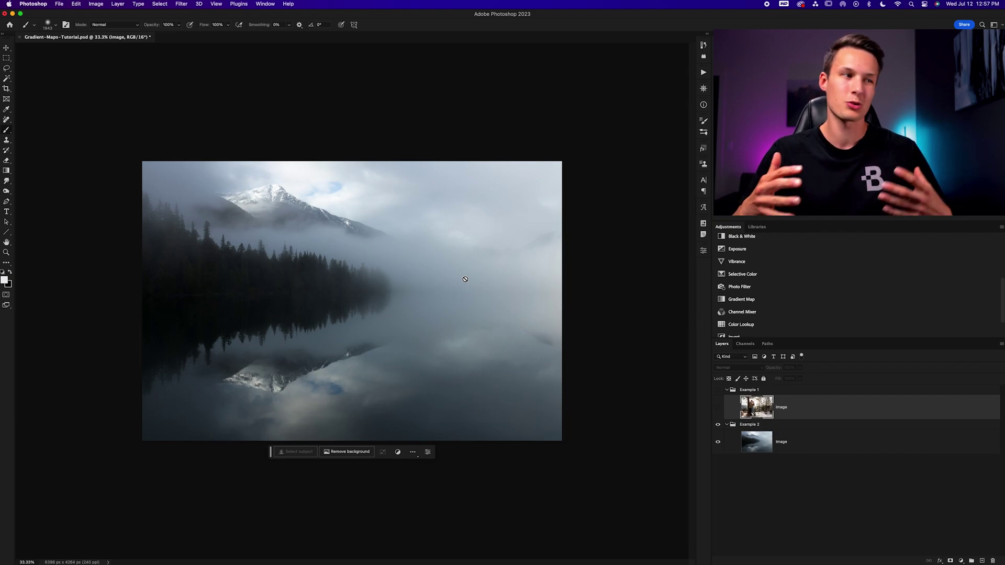
click(718, 407)
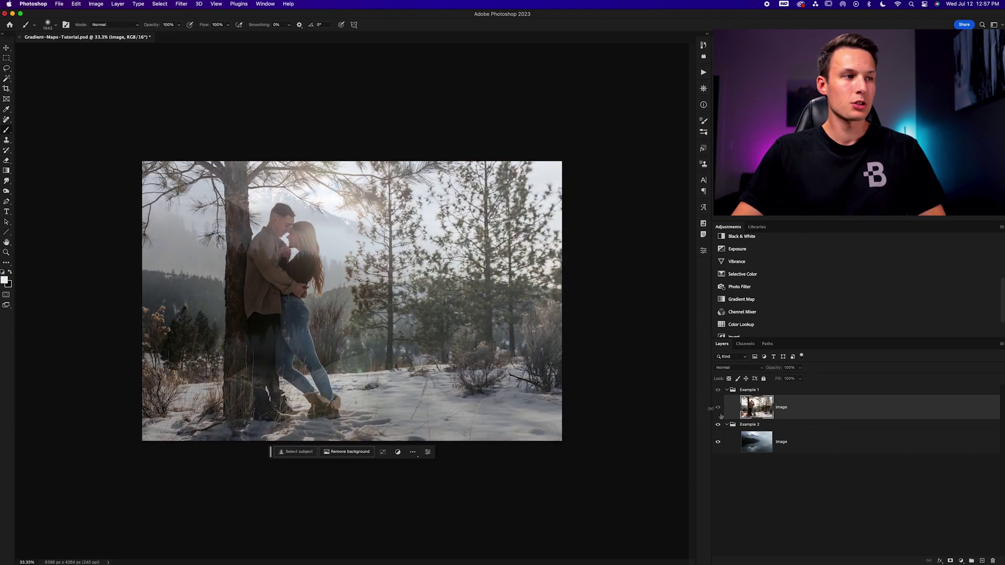
click(727, 424)
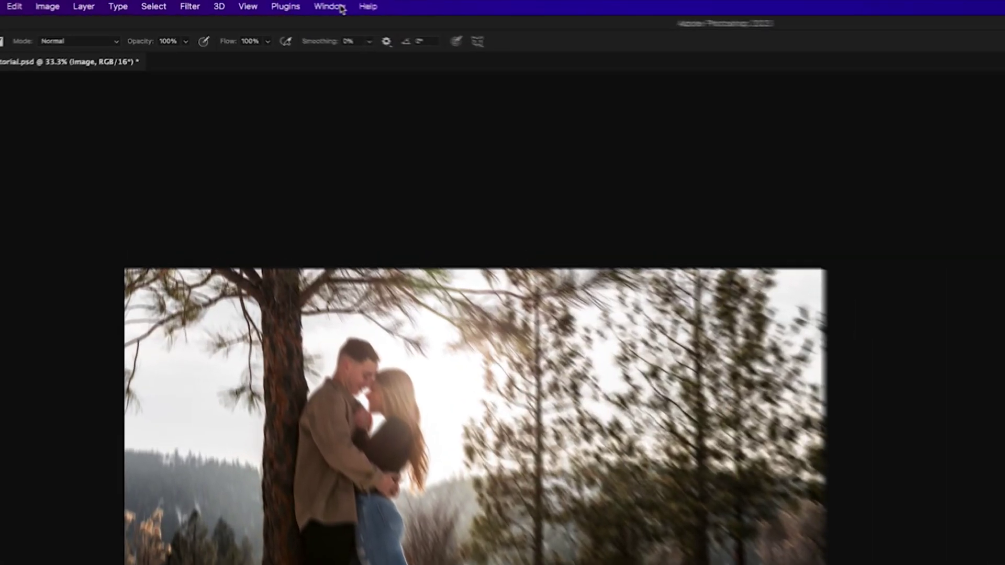
Add a Gradient Map adjustment above the Example 1 image and set its blending mode to Overlay.
click(255, 7)
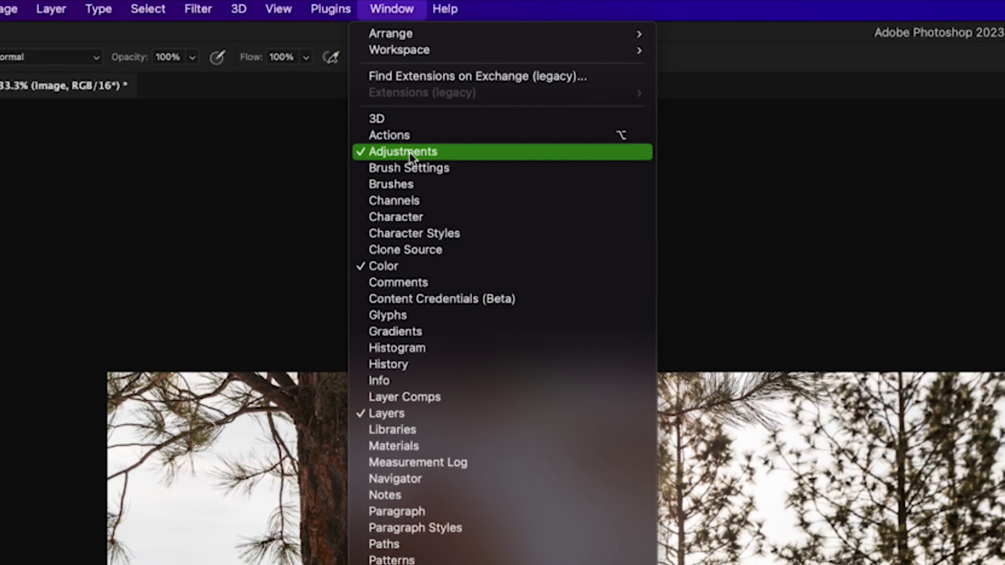
click(811, 190)
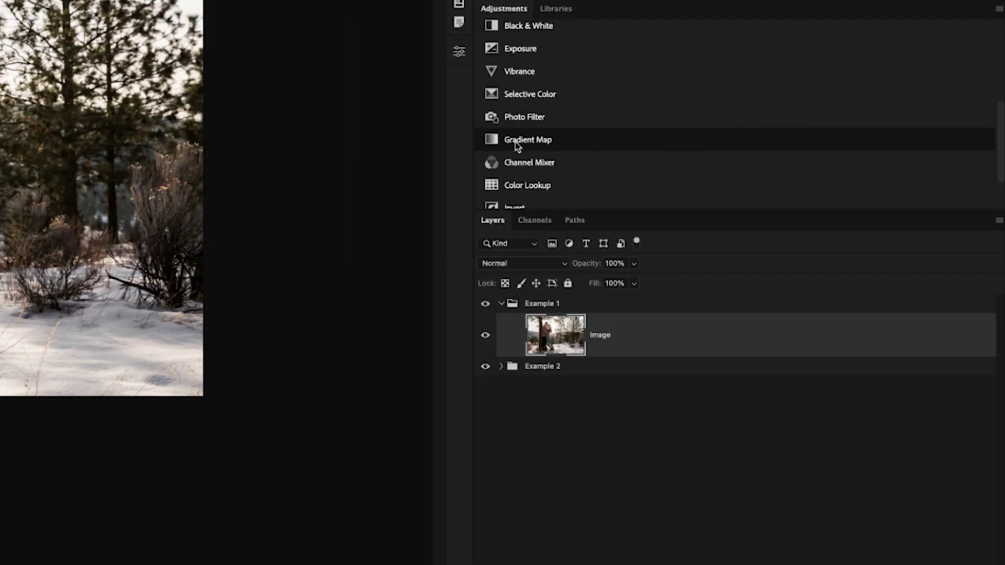
click(546, 145)
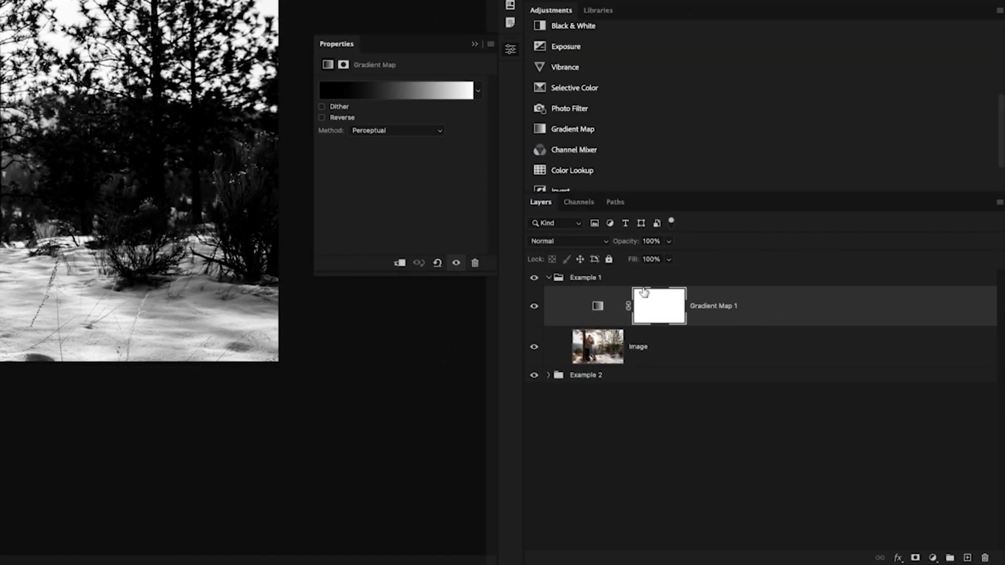
click(544, 241)
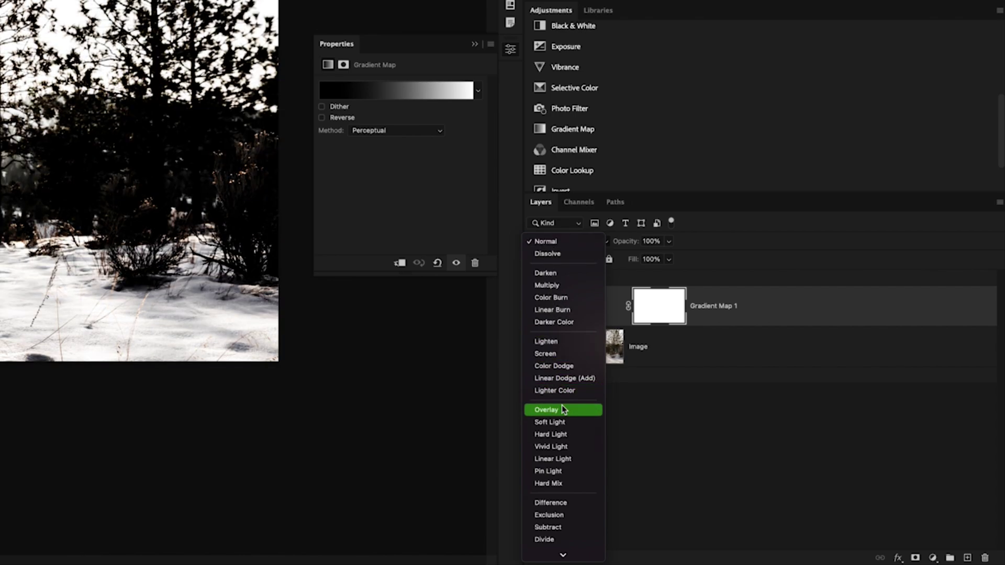
click(561, 406)
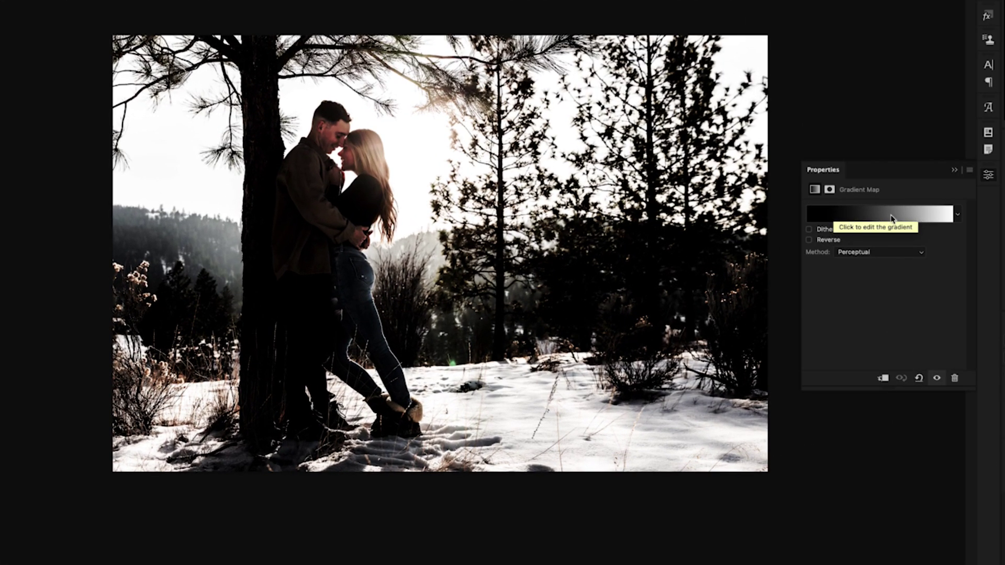
Edit the gradient map's gradient and recolour its black shadow stop to the dark brown 523c23.
click(855, 217)
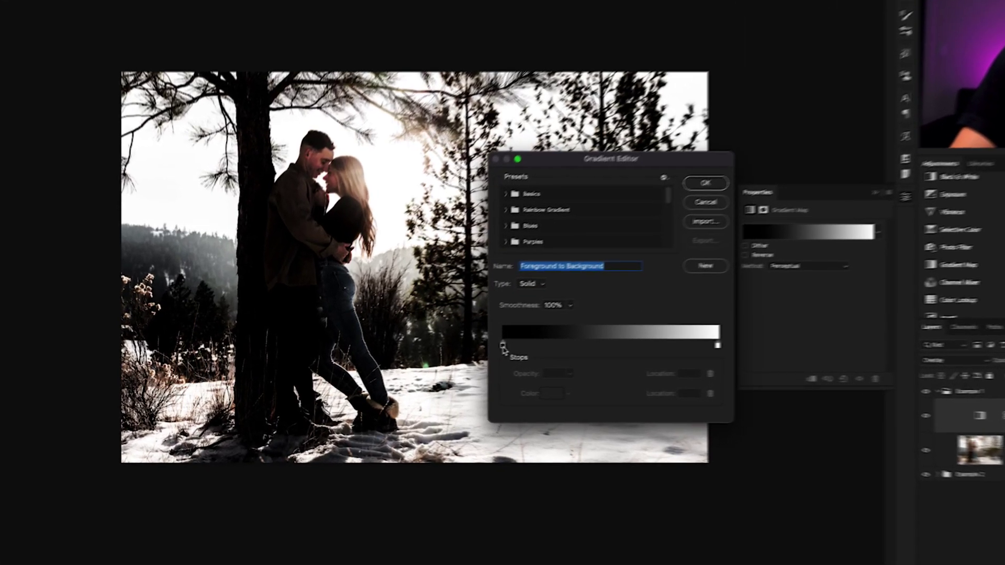
click(415, 356)
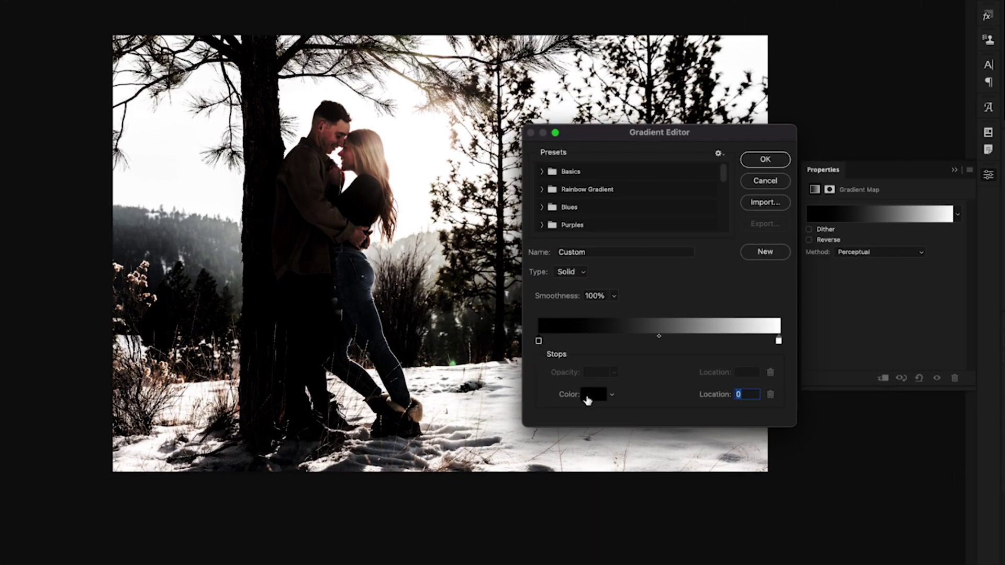
click(587, 398)
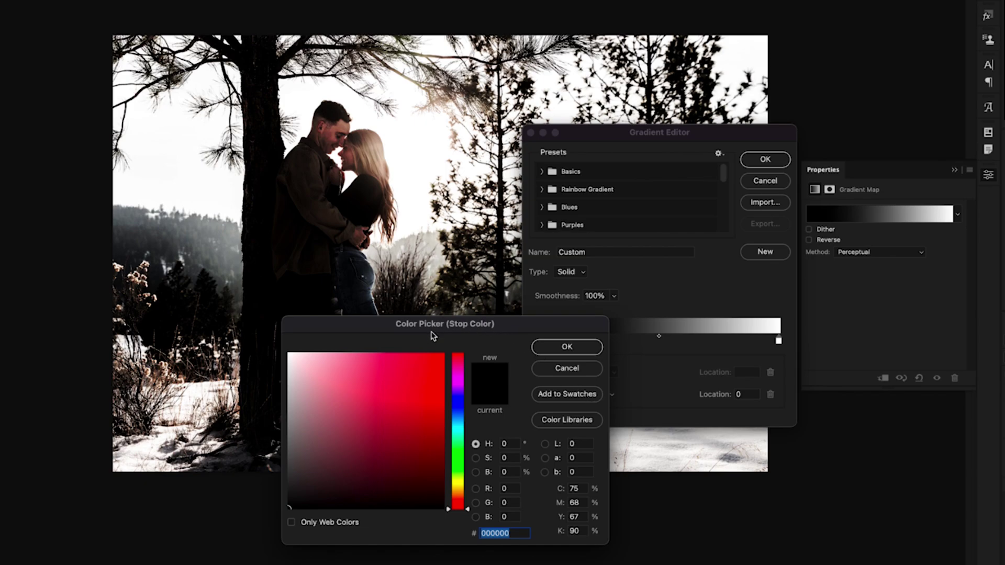
drag(461, 510, 461, 498)
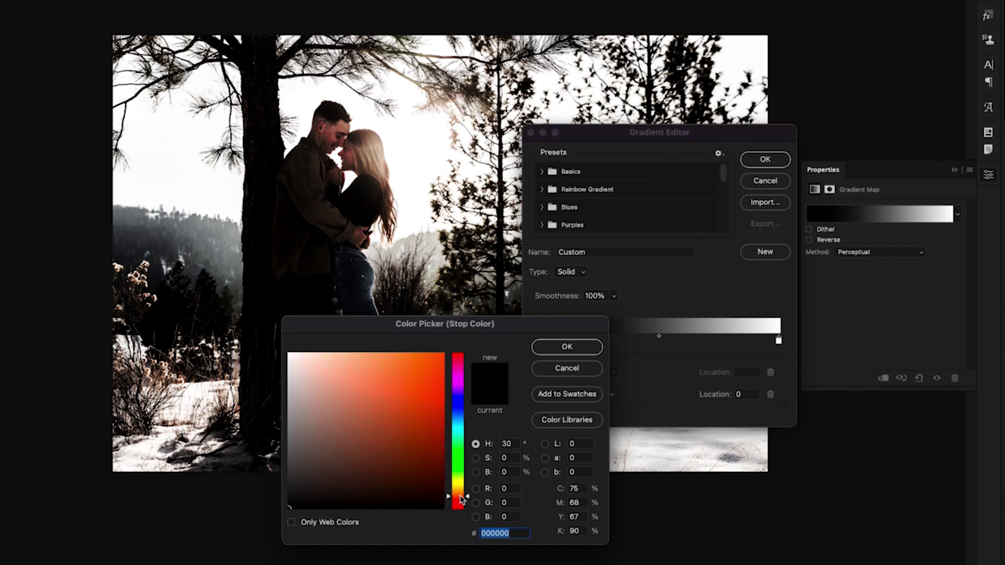
mouse_move(393, 475)
mouse_down()
mouse_move(393, 451)
mouse_move(372, 448)
mouse_up()
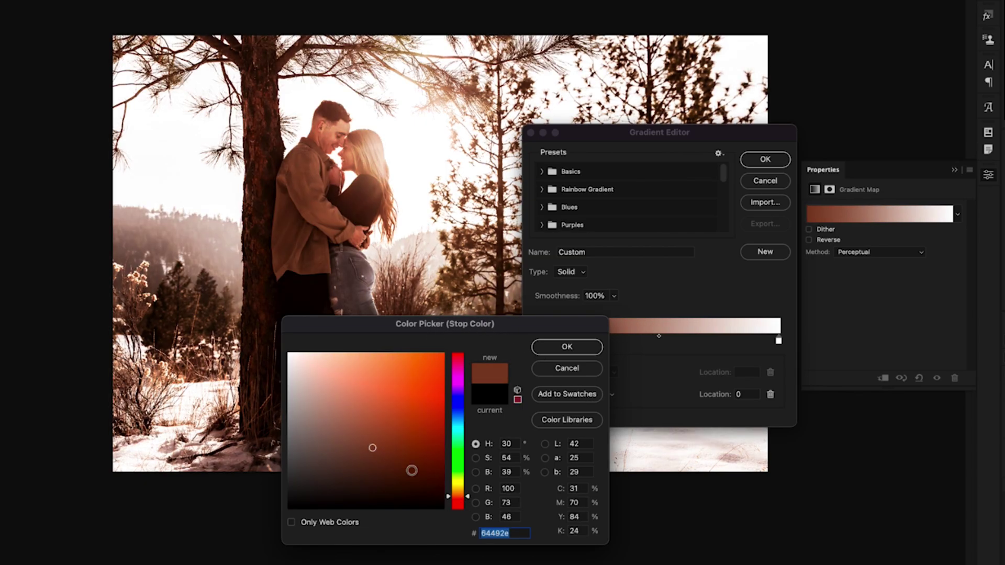
drag(452, 500, 451, 502)
drag(404, 460, 379, 443)
drag(452, 504, 453, 499)
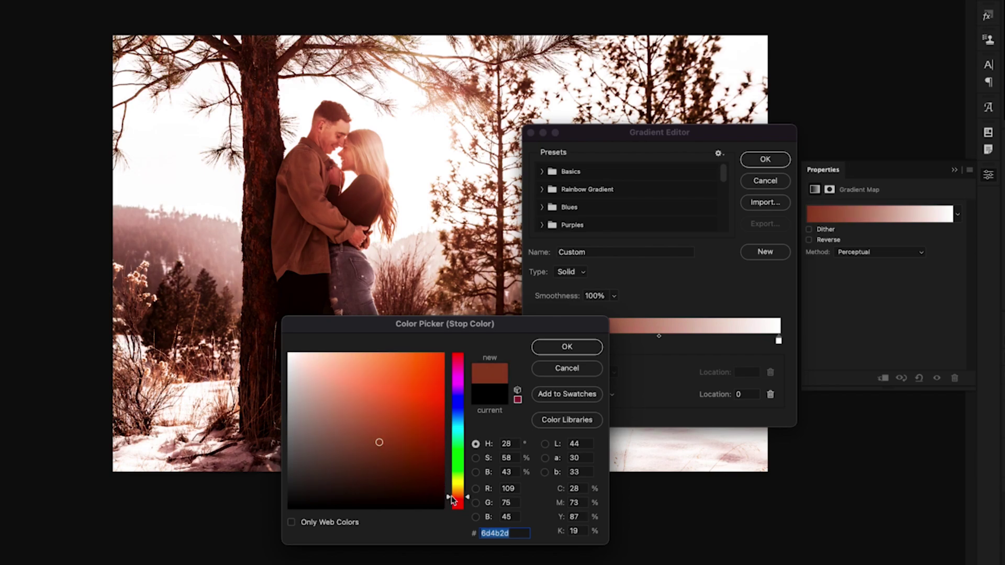
drag(368, 453, 372, 453)
drag(464, 500, 465, 498)
drag(374, 454, 378, 458)
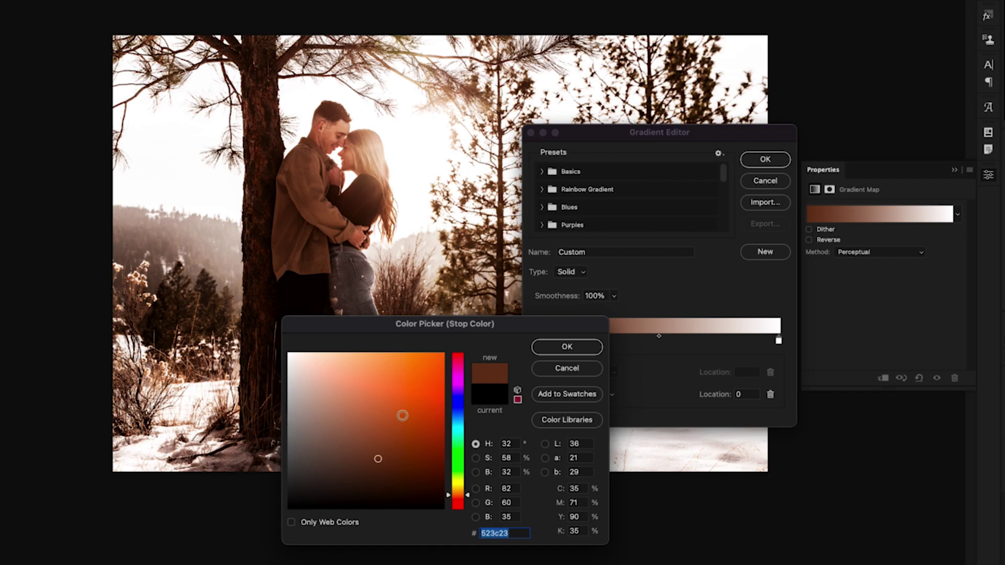
click(582, 355)
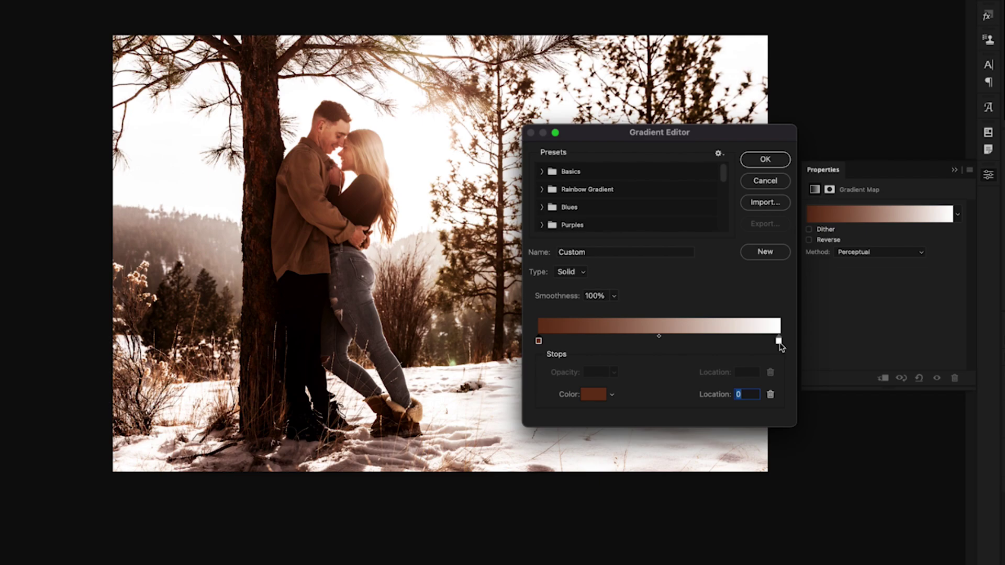
Recolour the gradient's white highlight stop to the warm yellow e6d99d and apply the edited gradient.
click(779, 342)
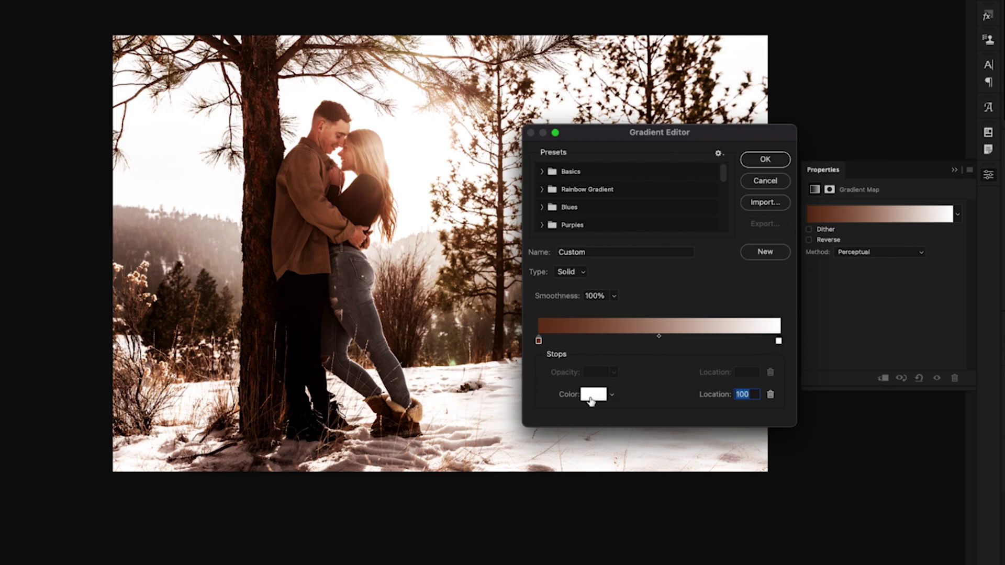
click(594, 396)
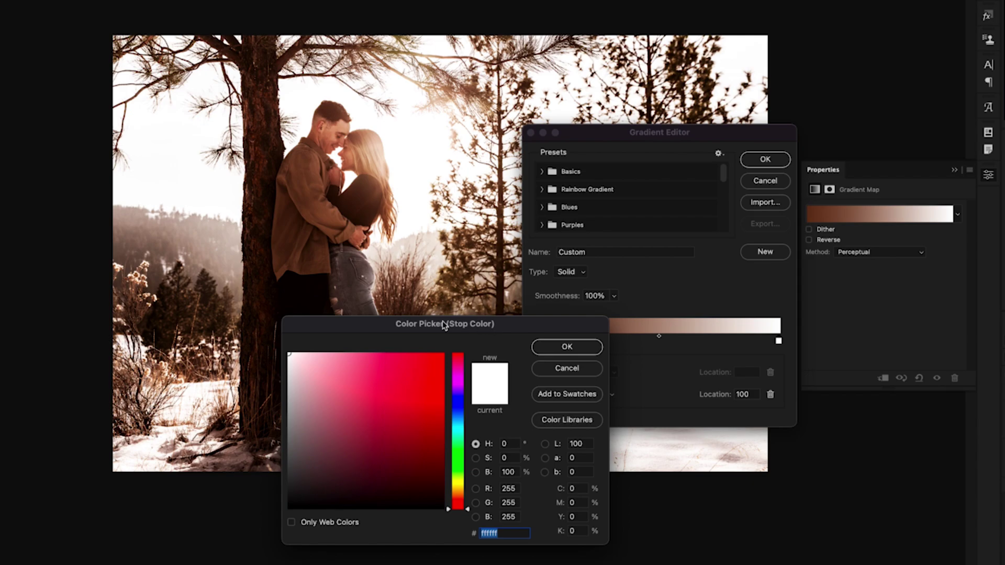
drag(460, 507, 460, 488)
click(372, 449)
mouse_move(372, 450)
mouse_down()
mouse_move(345, 422)
mouse_move(335, 361)
mouse_move(347, 370)
mouse_move(338, 368)
mouse_up()
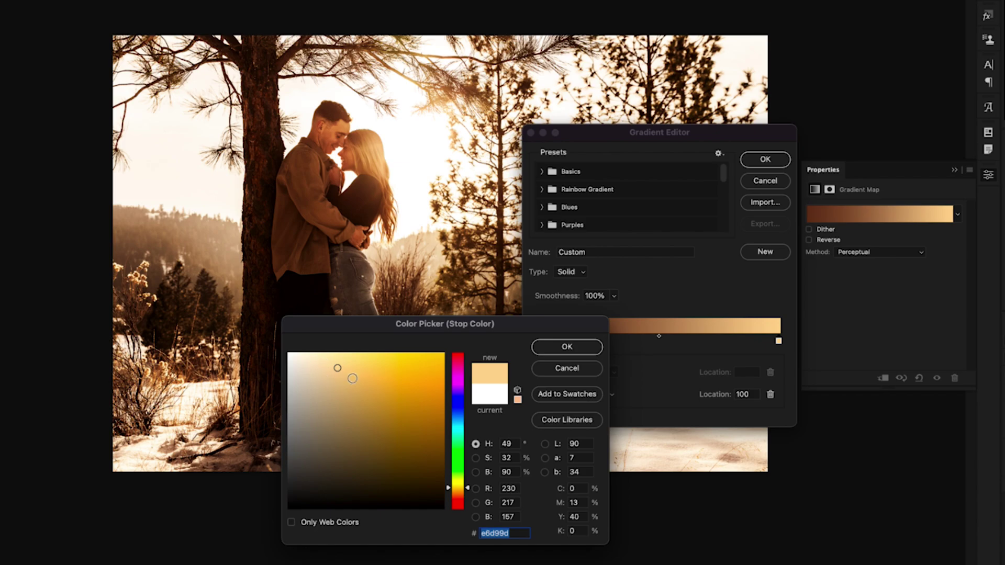
click(590, 349)
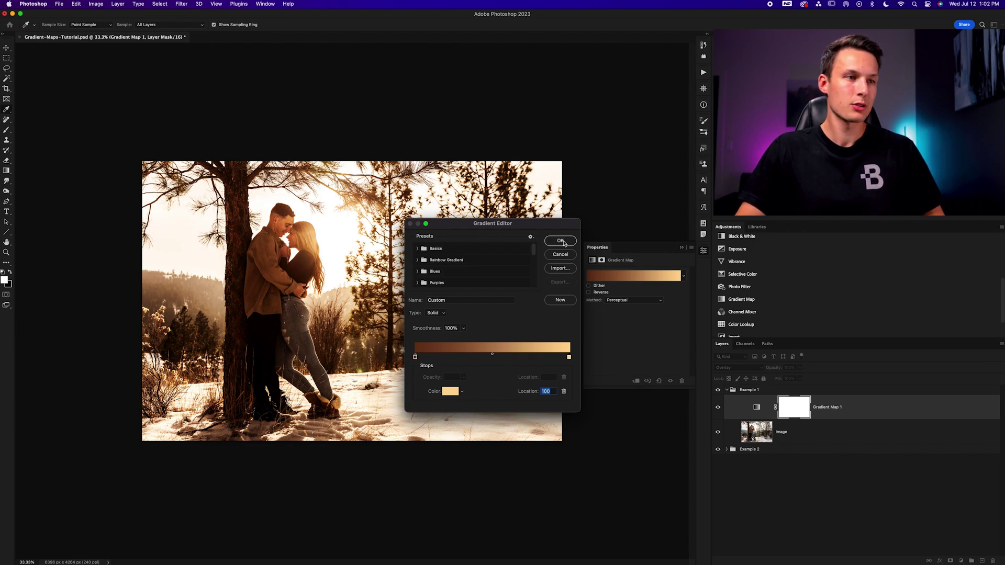
click(560, 241)
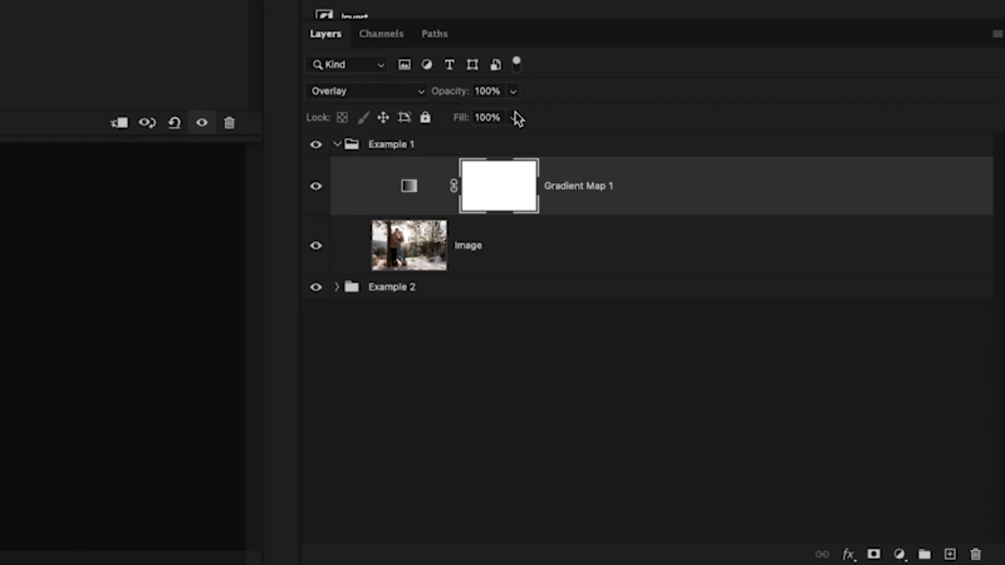
Lower the gradient map layer's opacity to 57% and compare the photo with and without the effect.
click(514, 92)
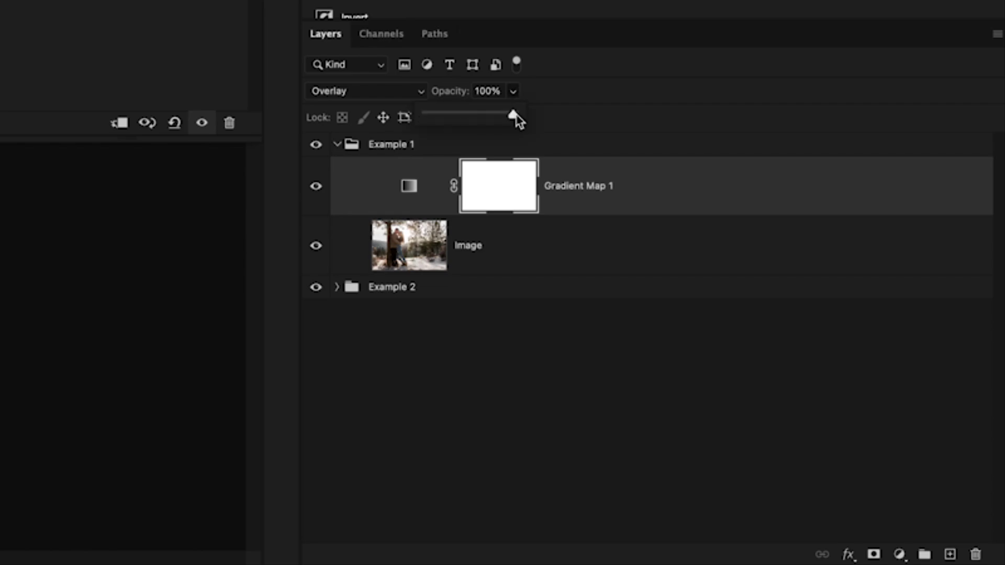
drag(515, 115, 470, 117)
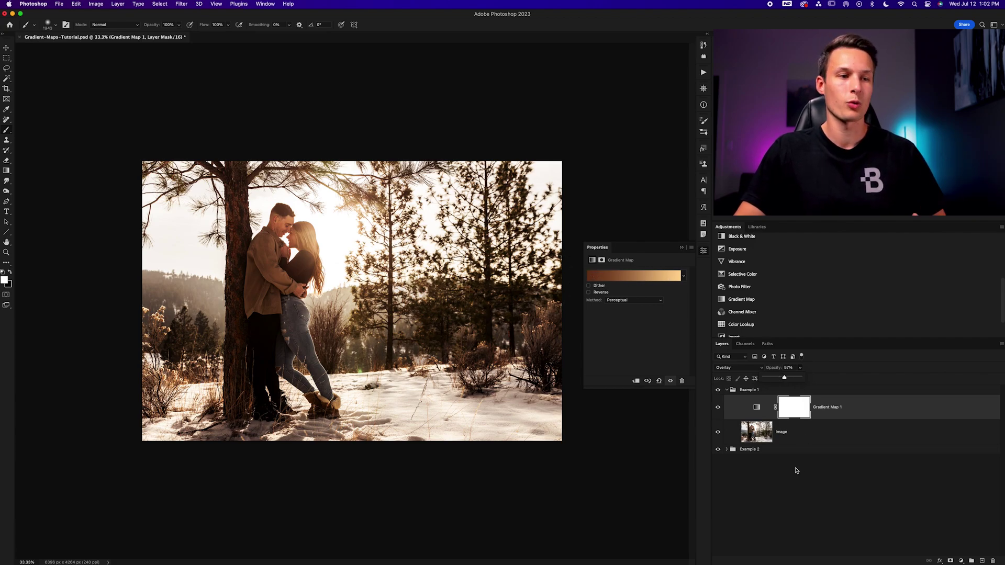
click(718, 408)
click(718, 409)
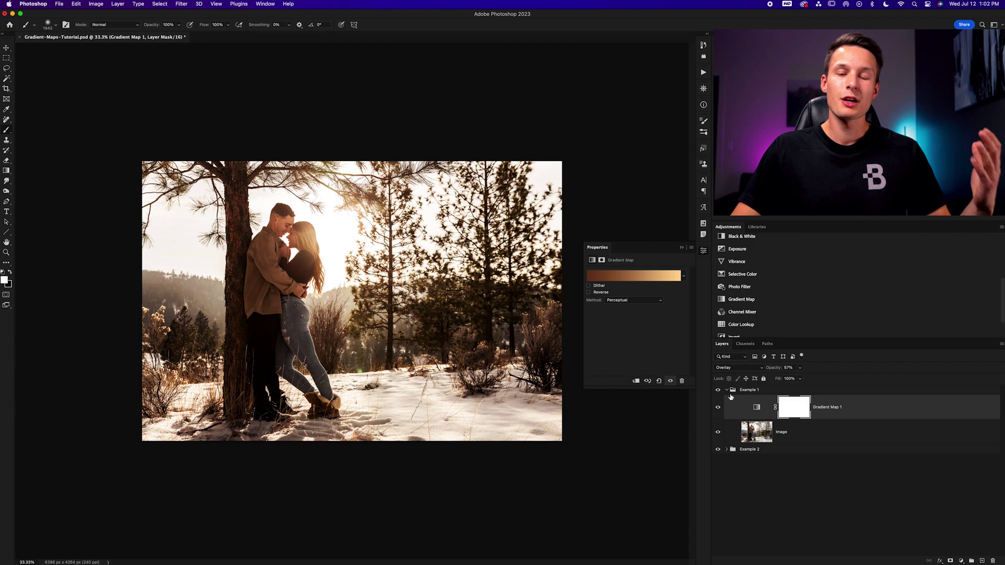
Collapse and hide the Example 1 group, expand Example 2 to show its landscape, and collapse the empty properties display.
click(727, 390)
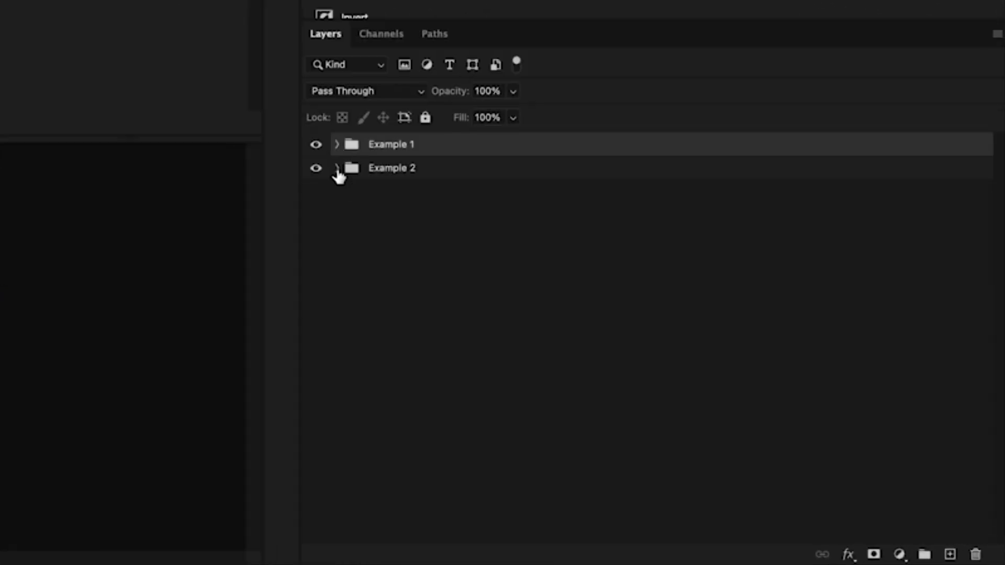
click(336, 169)
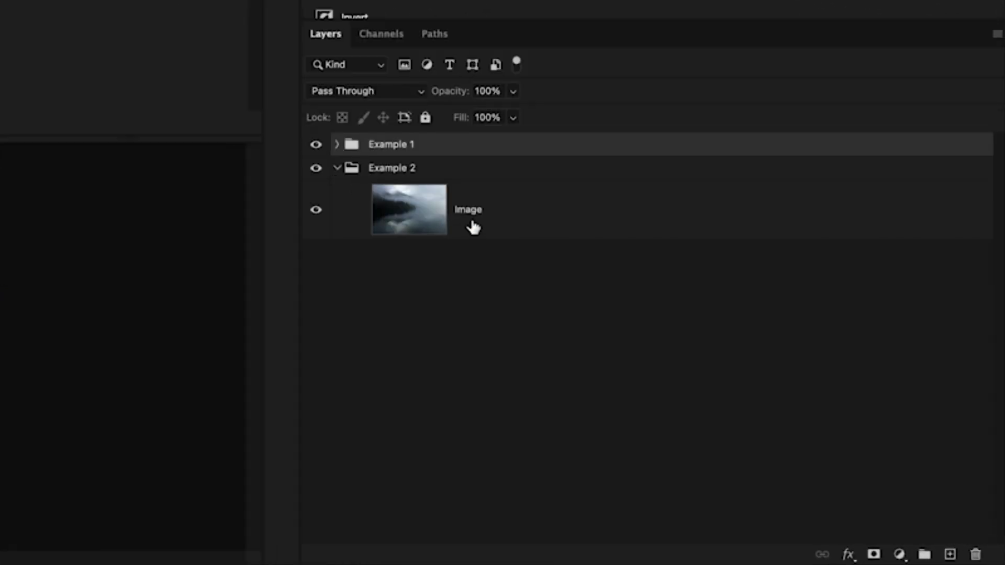
click(314, 146)
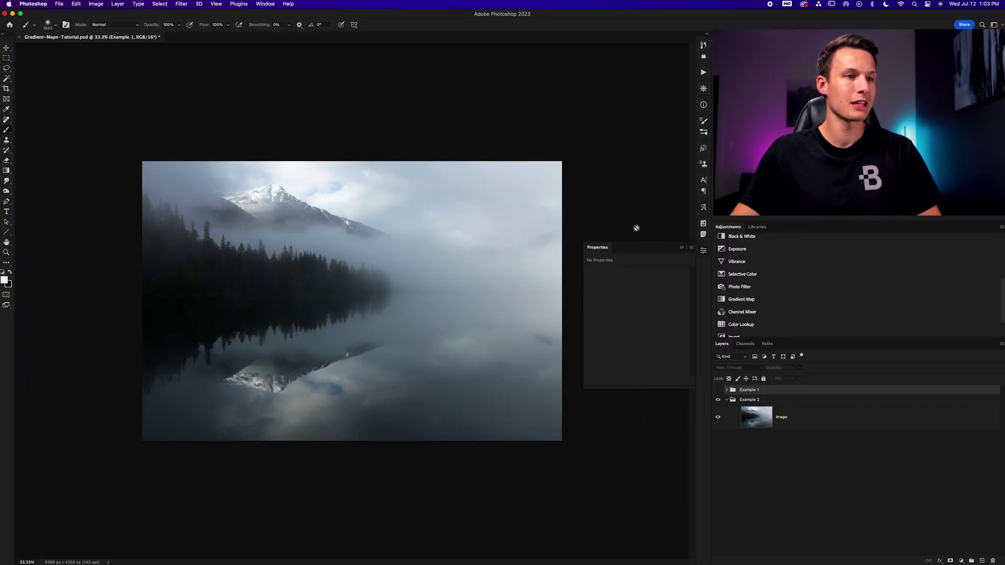
click(682, 248)
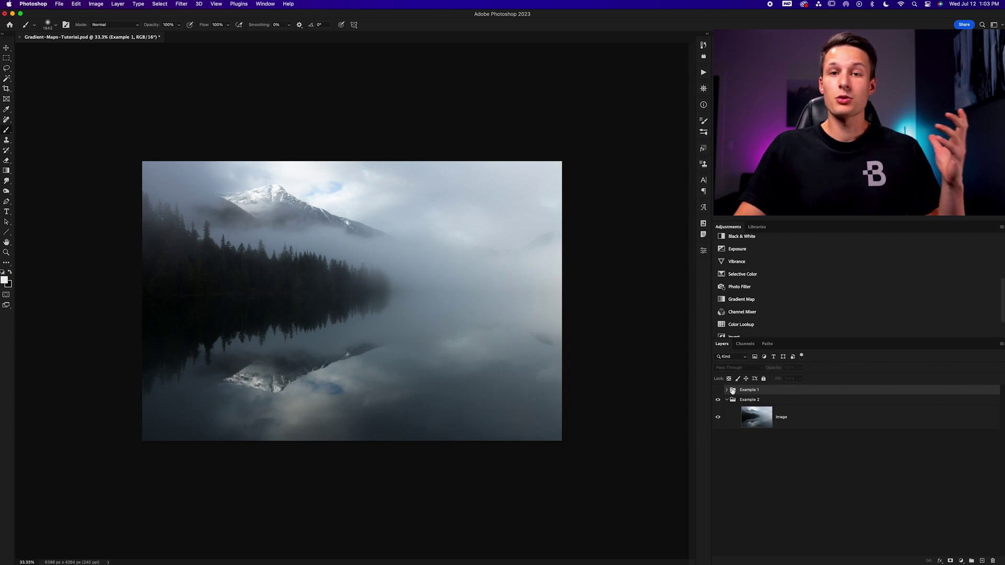
Add a gradient map adjustment layer above the Example 2 image and set its blend mode to Overlay.
click(796, 422)
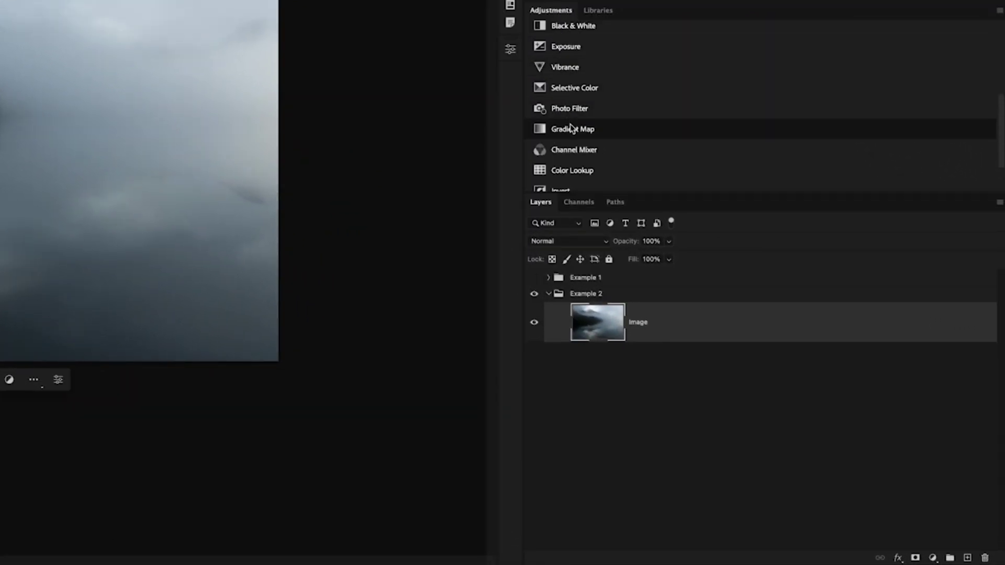
click(599, 130)
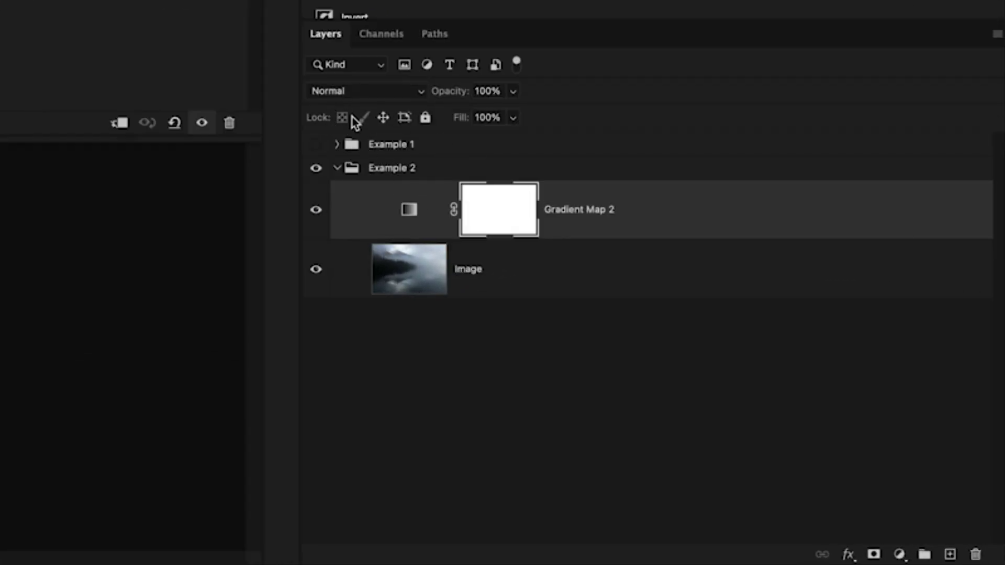
click(347, 91)
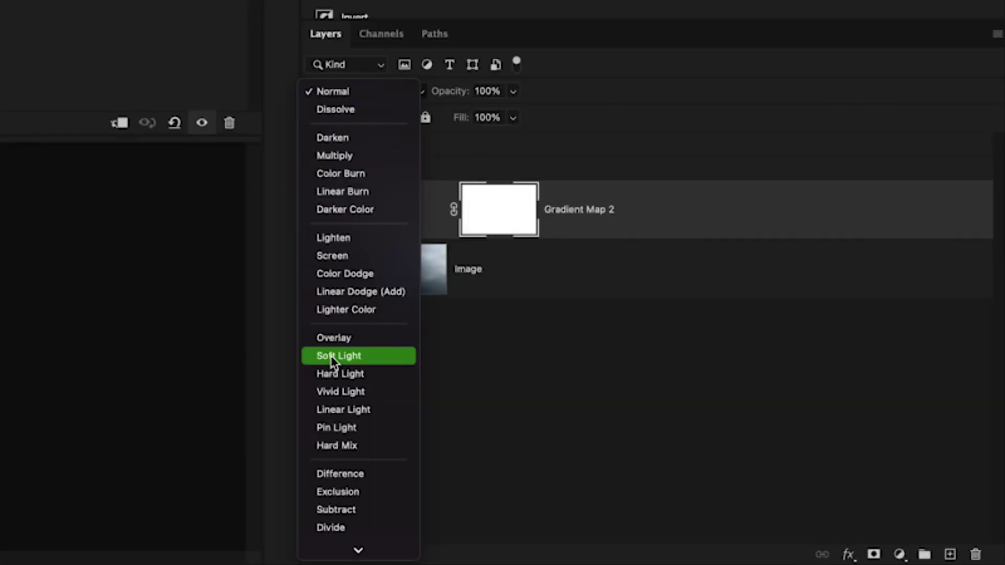
click(335, 339)
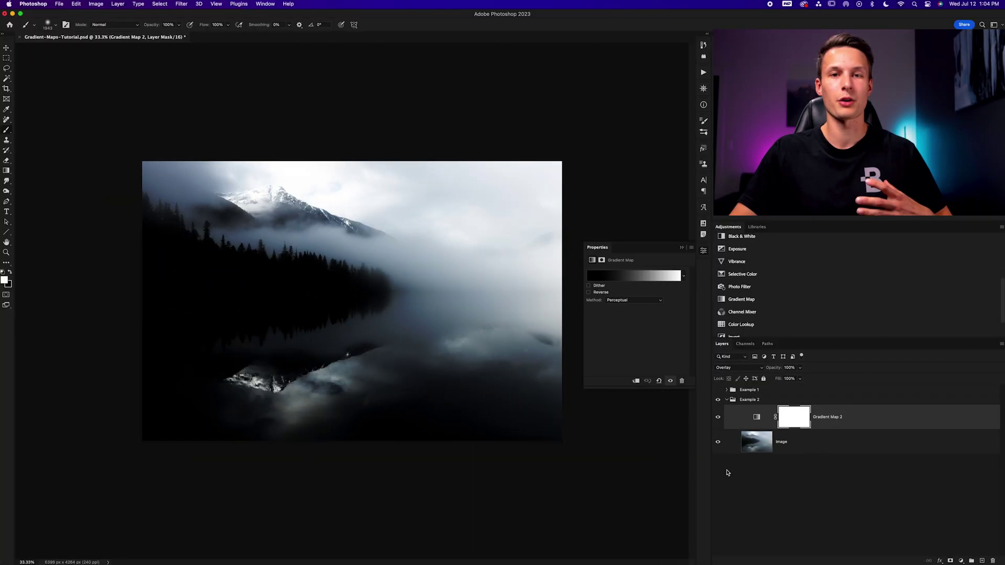
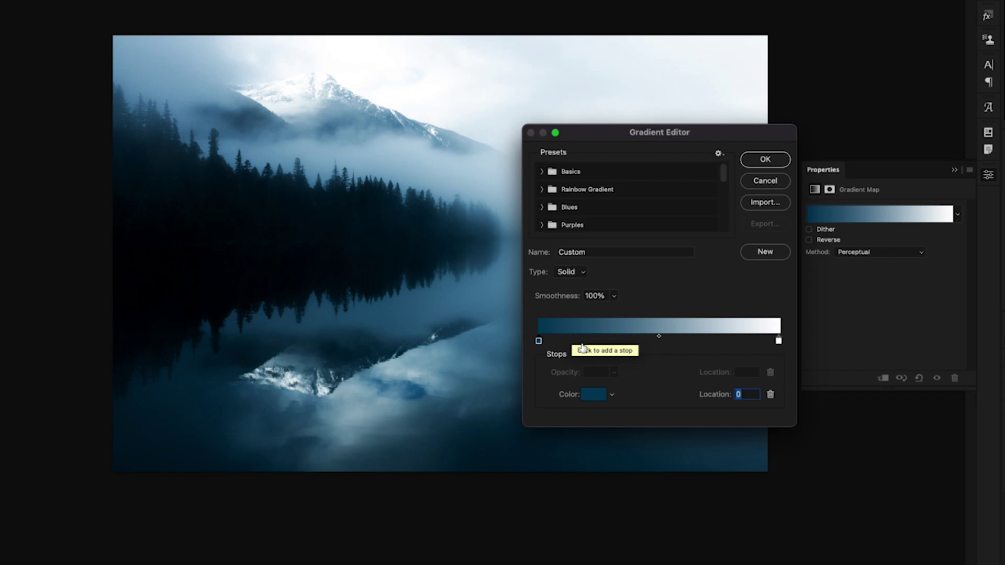
Recolour the gradient's white highlight stop to the warm orange eec886.
click(778, 341)
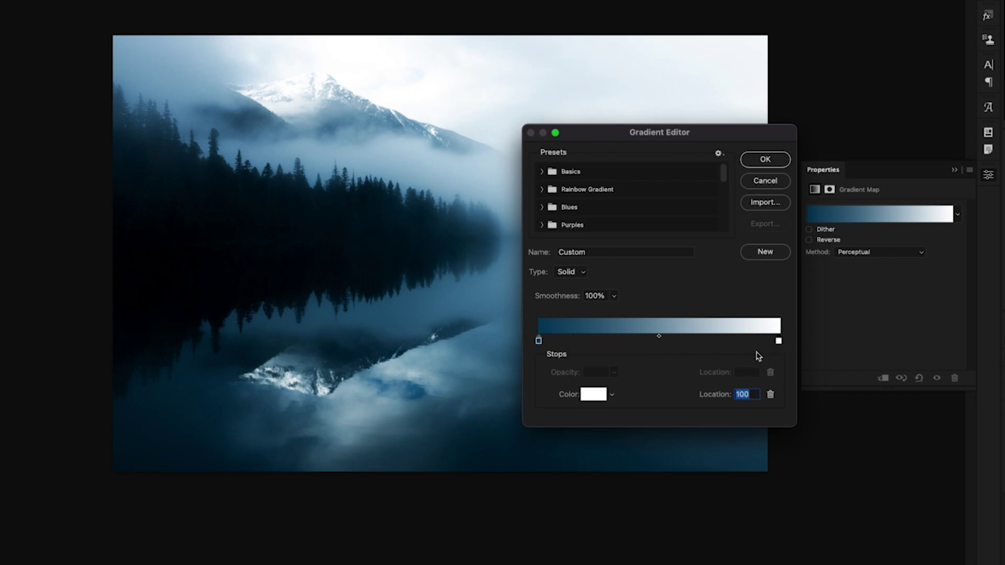
click(596, 396)
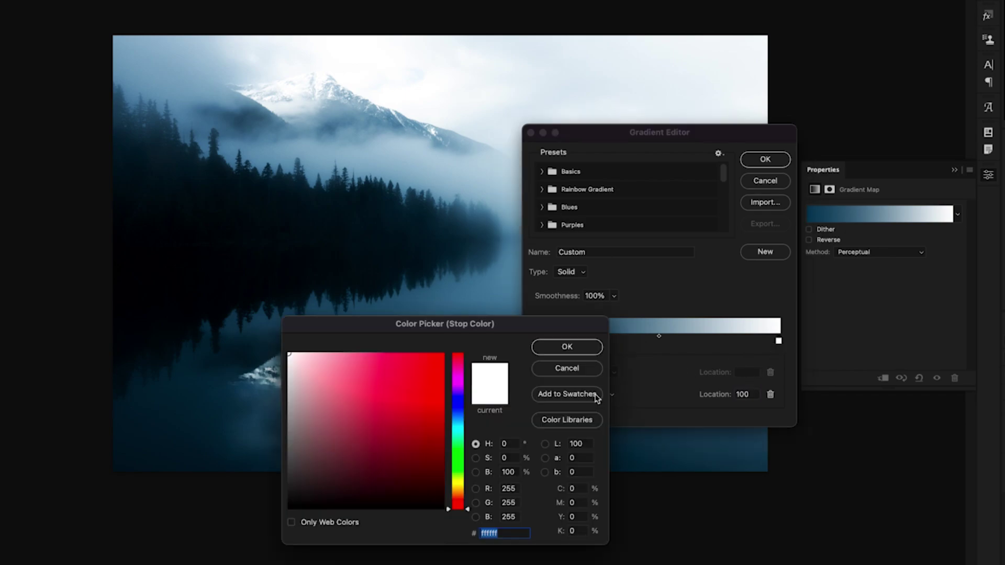
drag(460, 506, 461, 492)
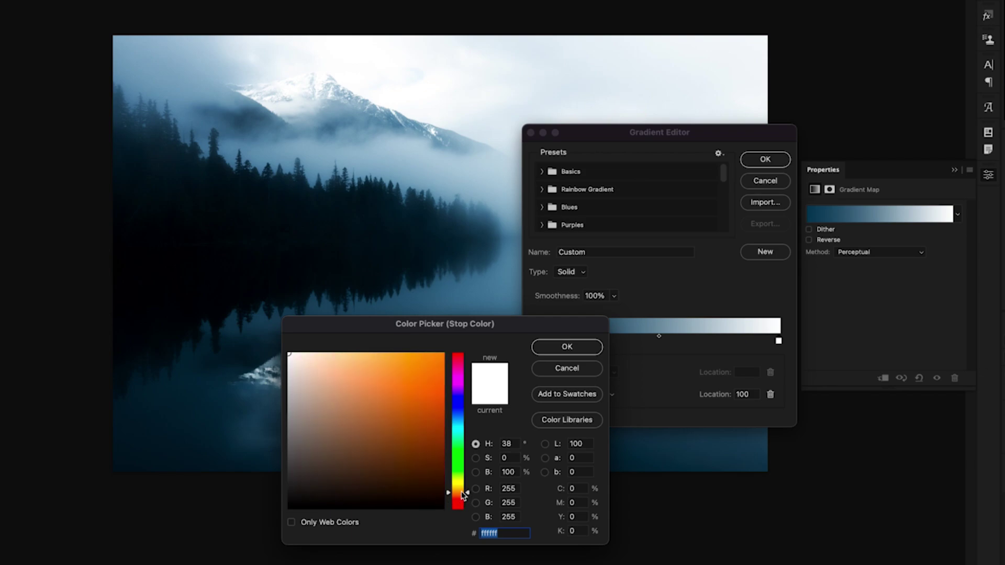
drag(349, 388, 355, 363)
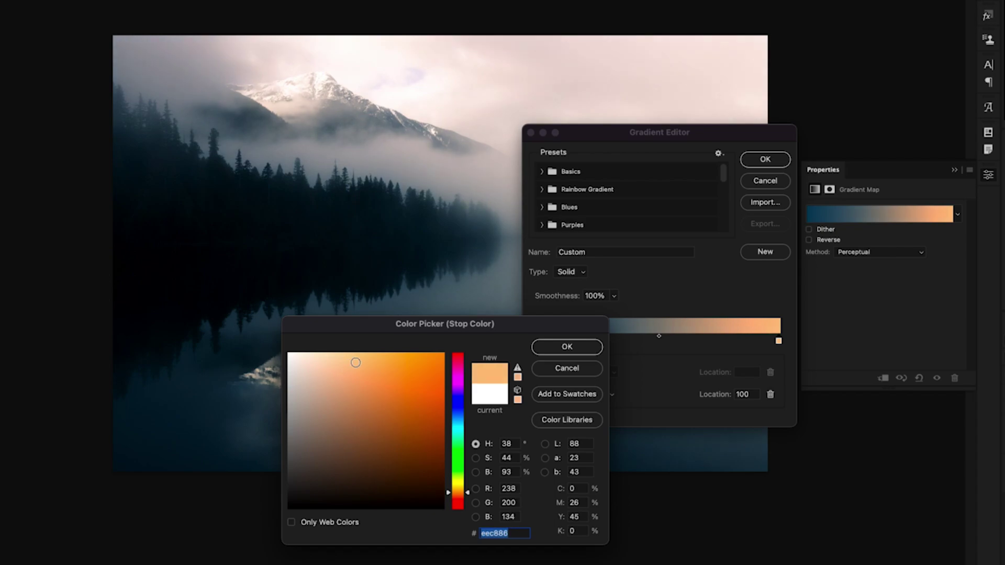
click(584, 347)
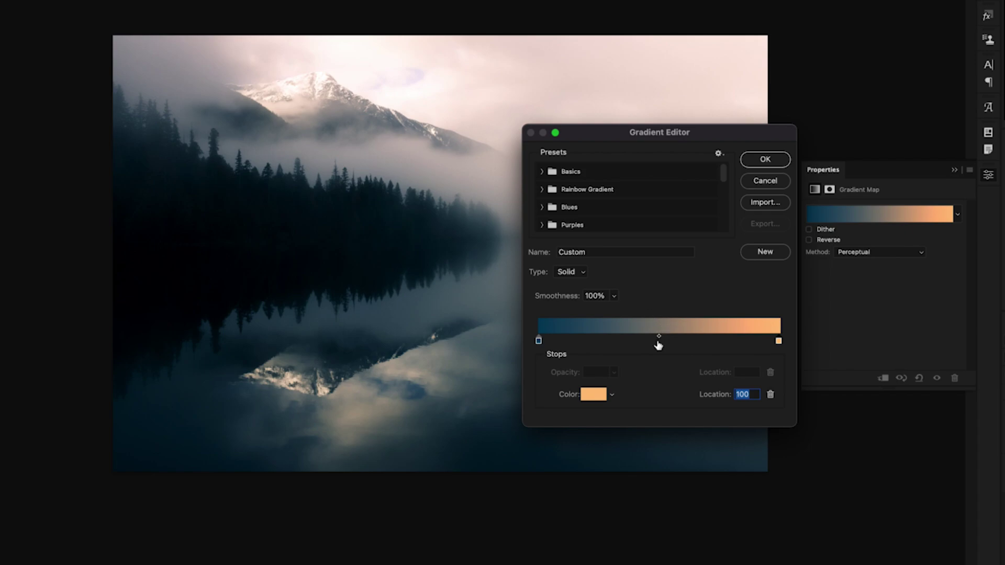
Add a midtone stop at location 48, recolour it to a muted blue with hue 215°, and apply the edited gradient.
click(656, 343)
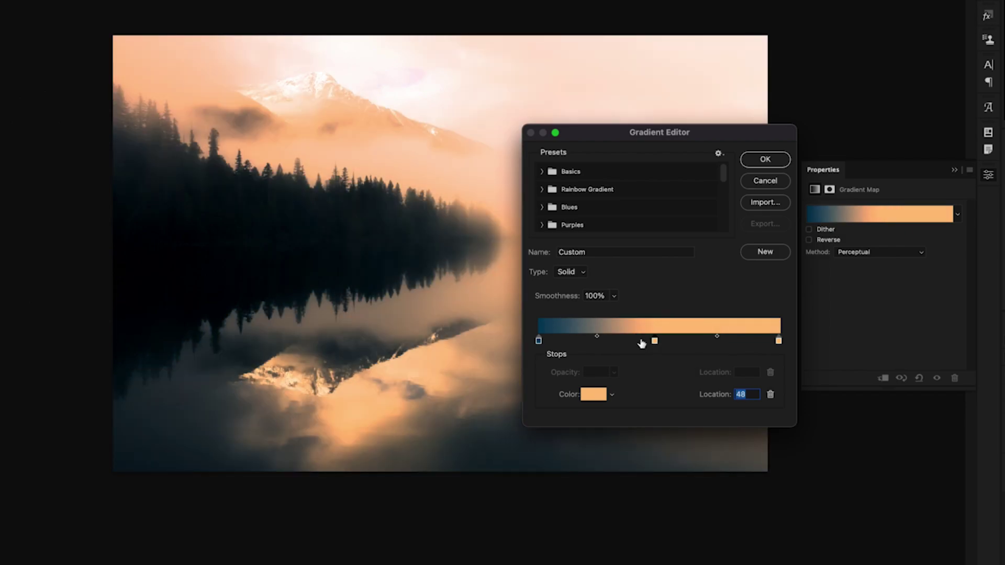
click(595, 396)
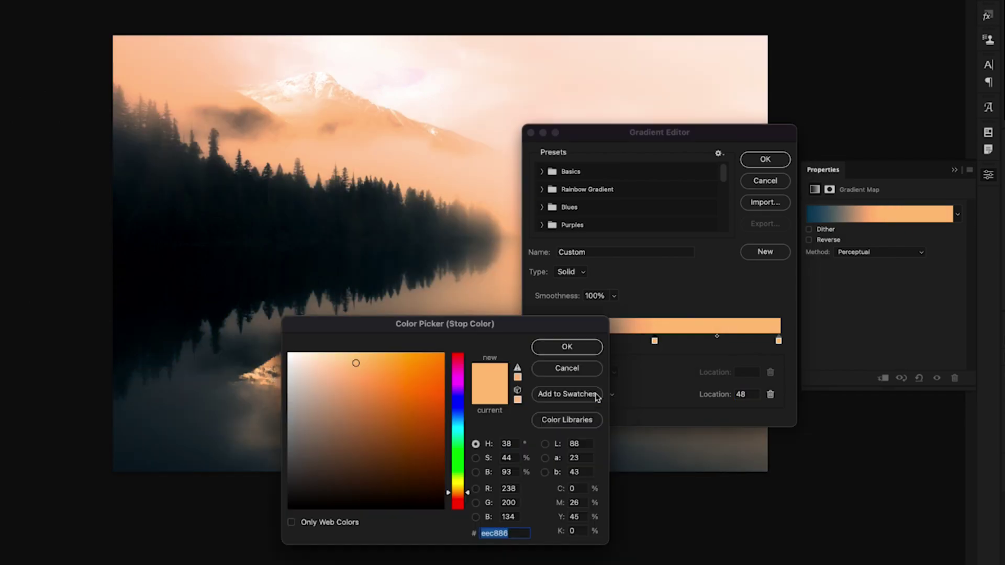
drag(457, 493, 461, 416)
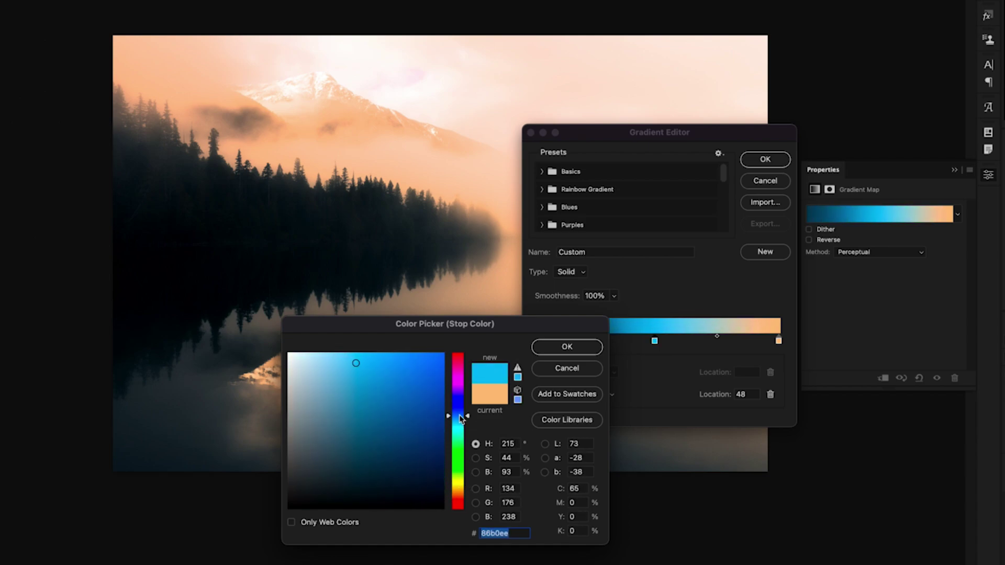
drag(354, 363, 353, 369)
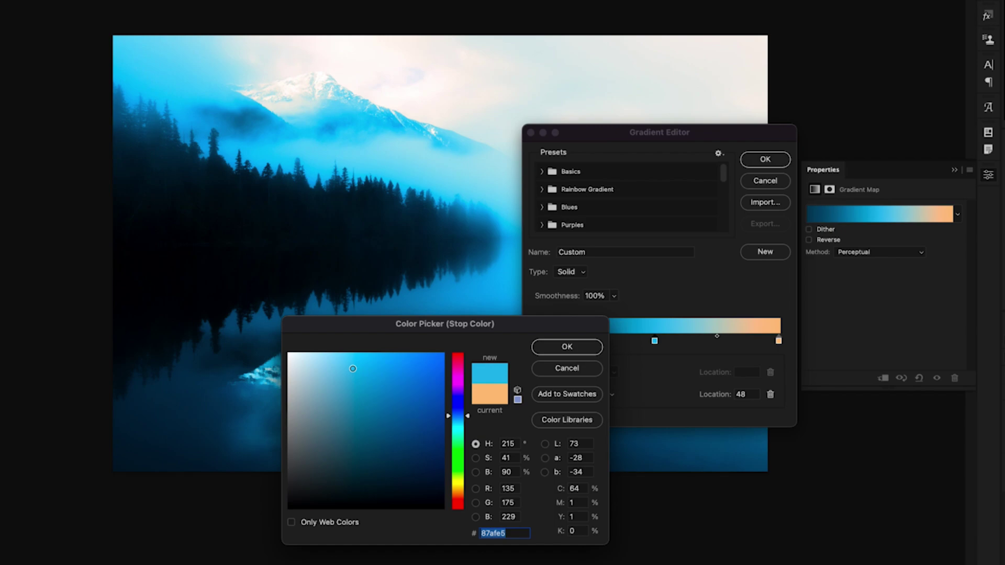
drag(353, 368, 325, 393)
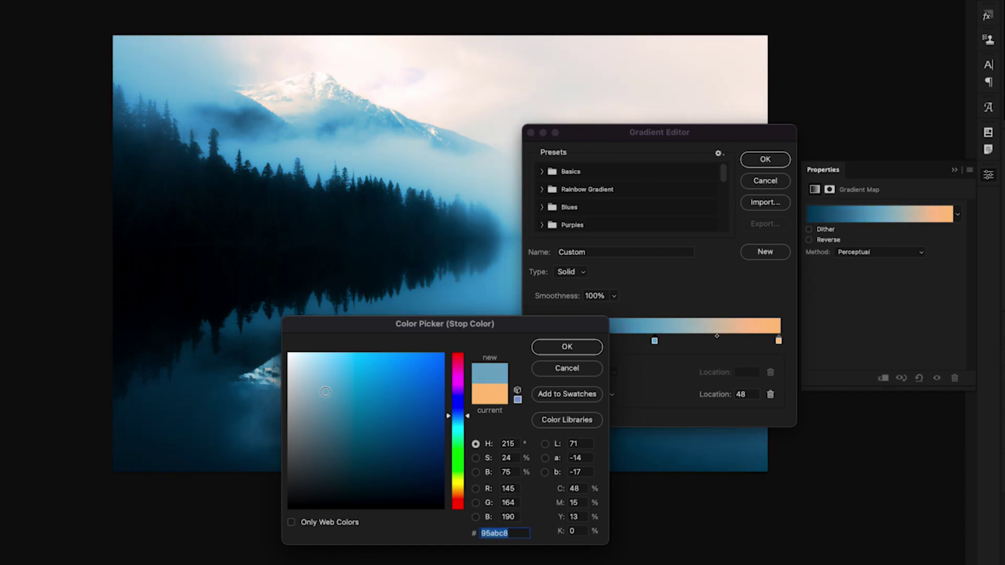
click(319, 394)
click(325, 393)
click(563, 345)
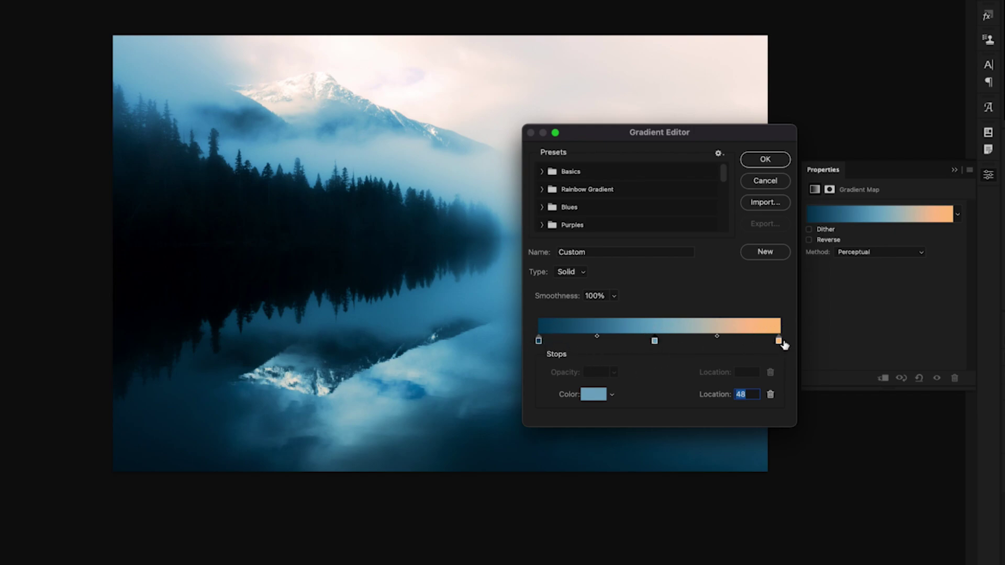
click(769, 162)
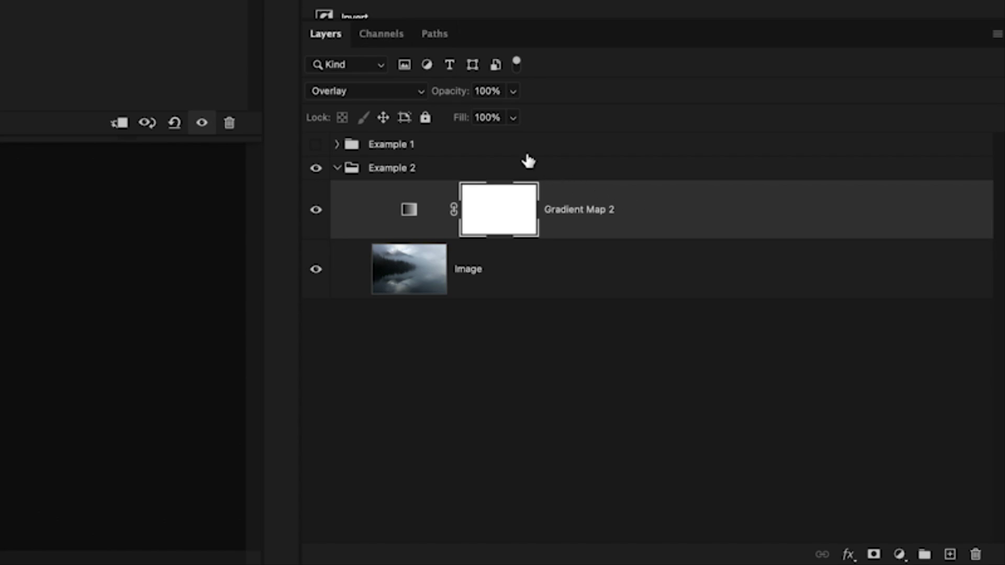
Lower the Gradient Map 2 layer's opacity to 91% and open its blending options.
click(513, 93)
mouse_move(513, 117)
mouse_down()
mouse_move(483, 116)
mouse_move(504, 122)
mouse_up()
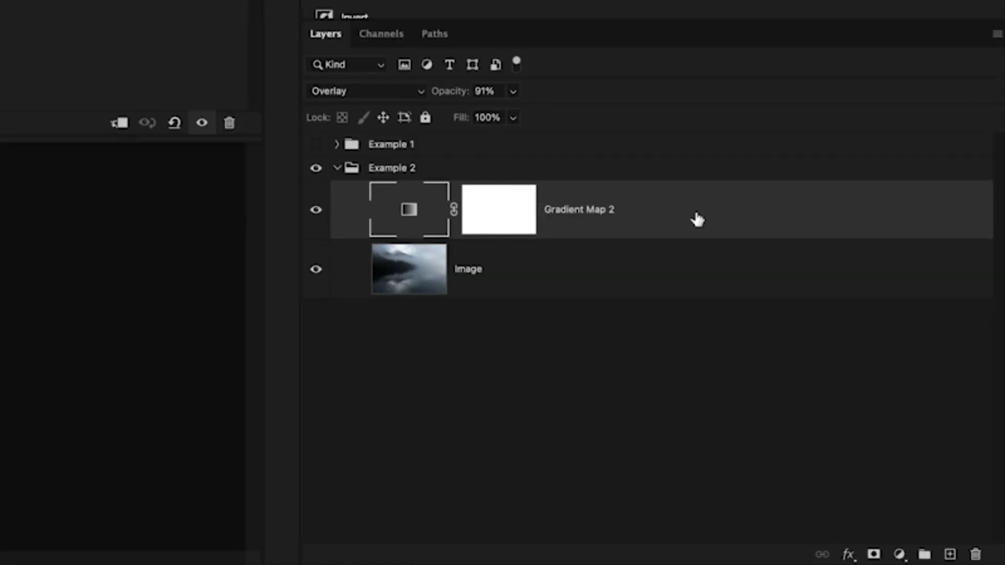
double_click(875, 424)
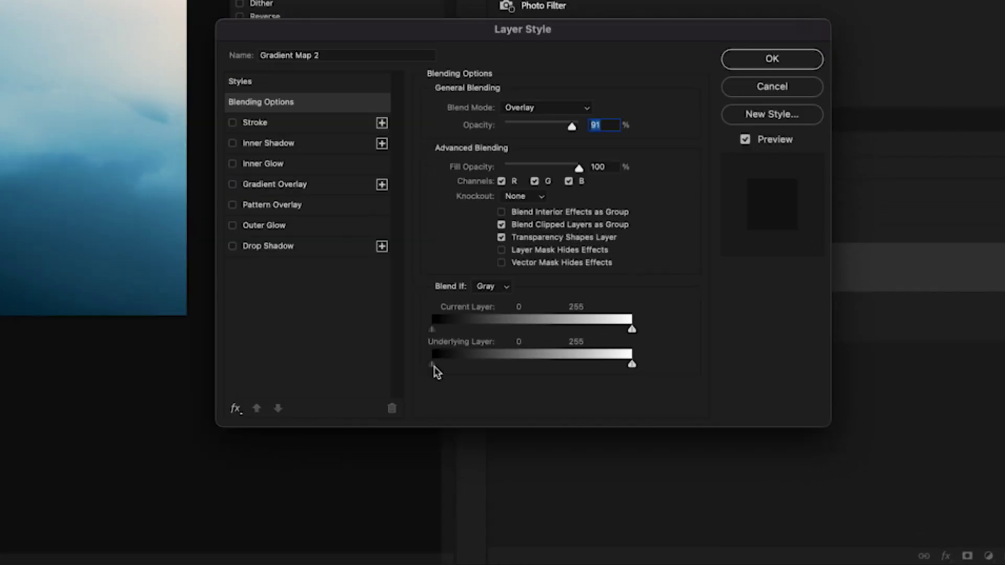
Try hard Blend If limits on the underlying layer, 60 for shadows and 190 and 204 for highlights, and restore the full range.
drag(433, 367, 477, 374)
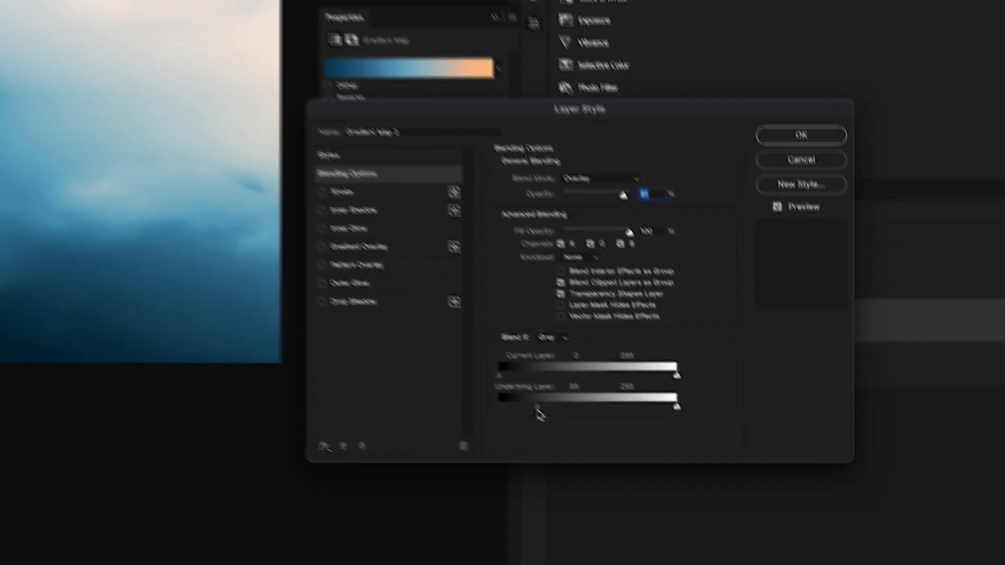
drag(539, 413, 542, 413)
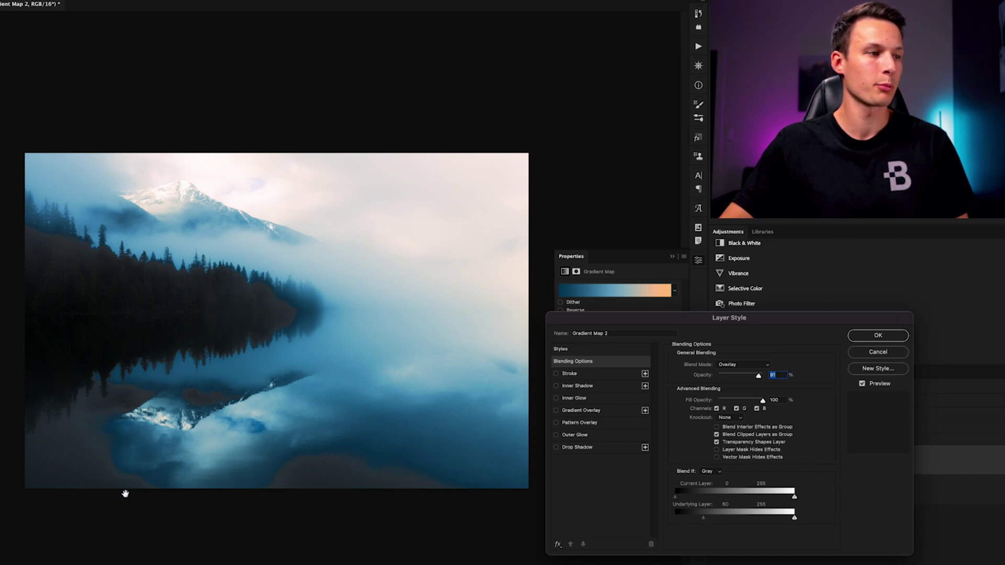
drag(704, 518, 662, 518)
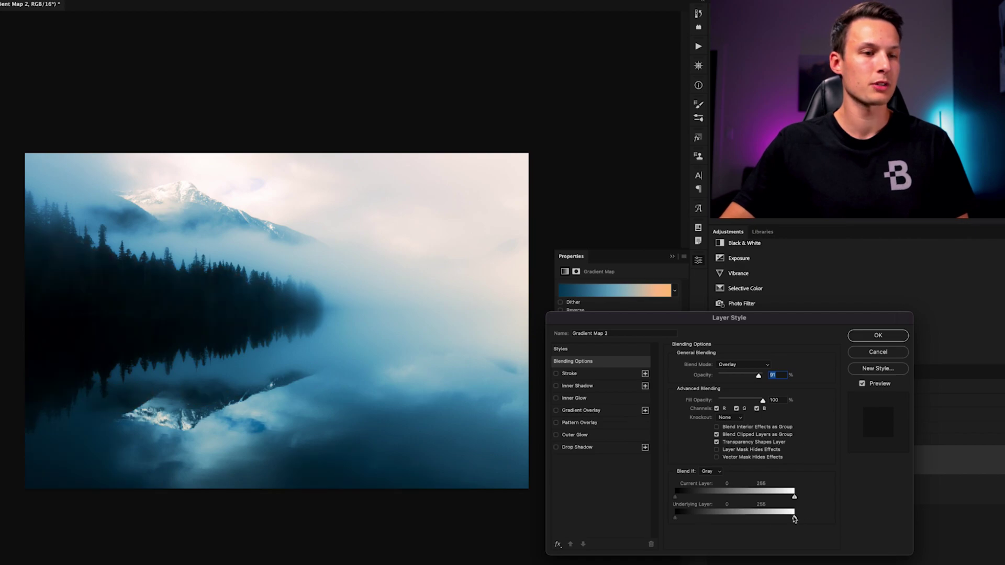
drag(794, 518, 764, 519)
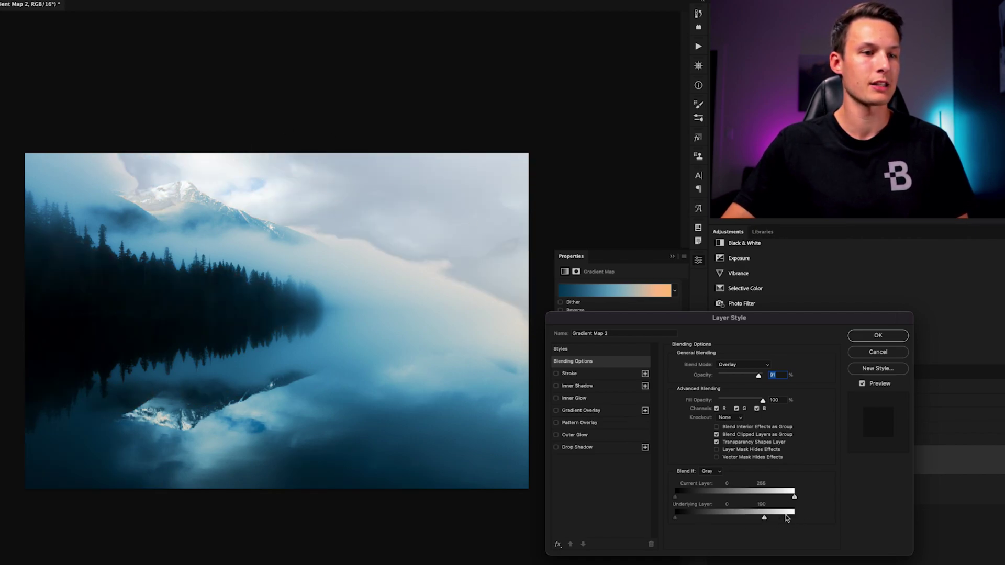
drag(763, 518, 769, 519)
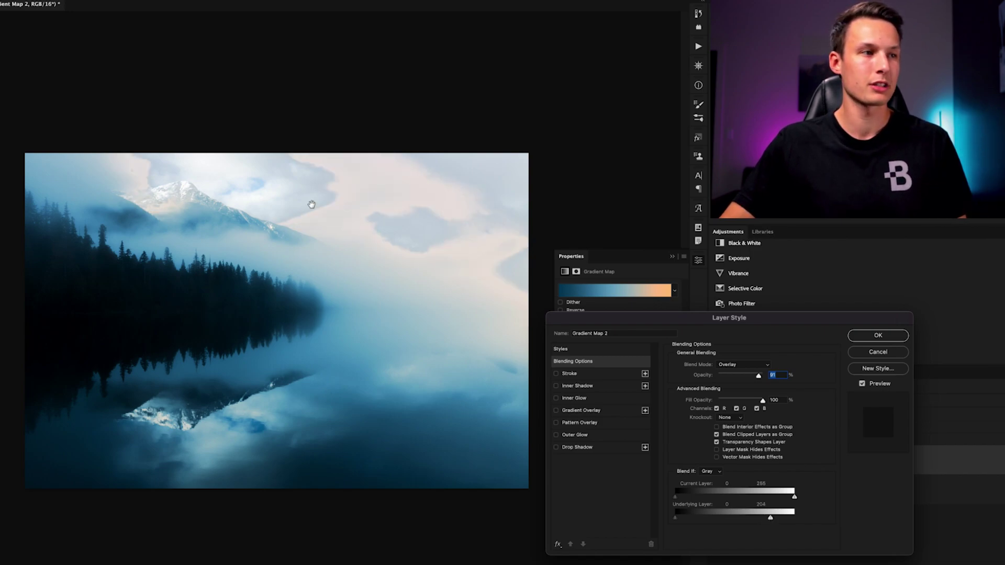
drag(770, 519, 795, 517)
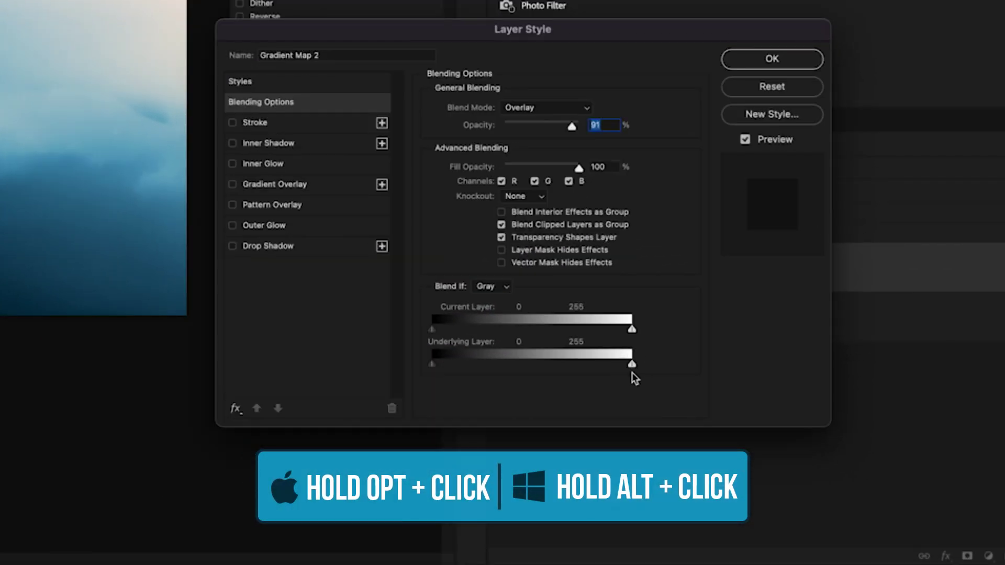
Split the underlying layer's highlight Blend If slider to about 166 / 239 for a soft transition and apply the layer style.
drag(632, 366, 586, 370)
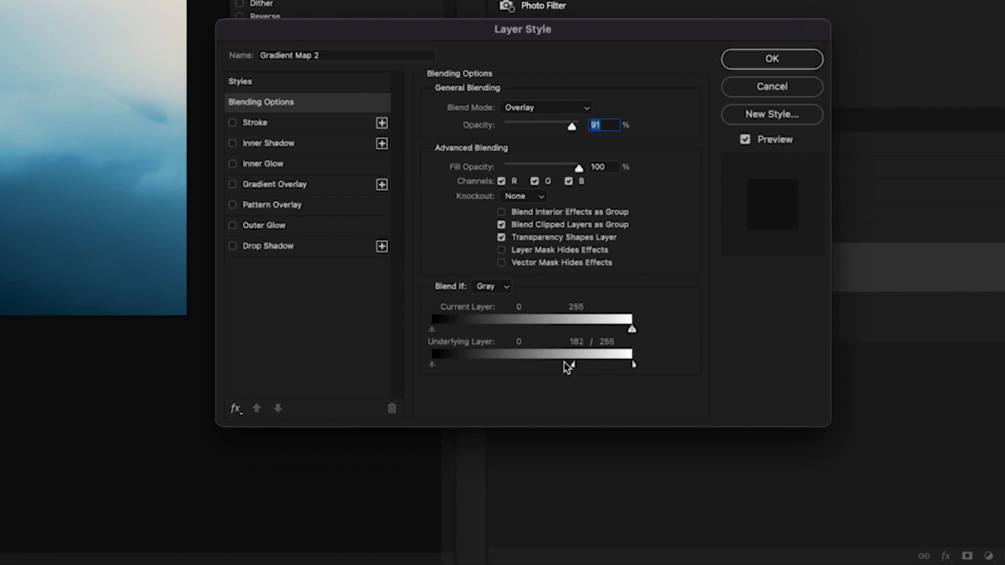
drag(580, 33, 211, 48)
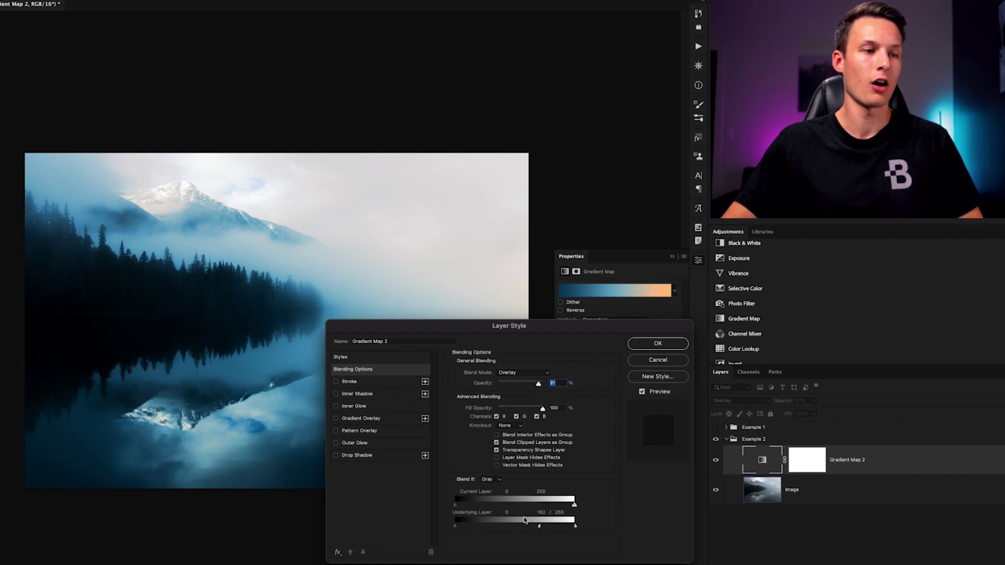
drag(575, 526, 569, 527)
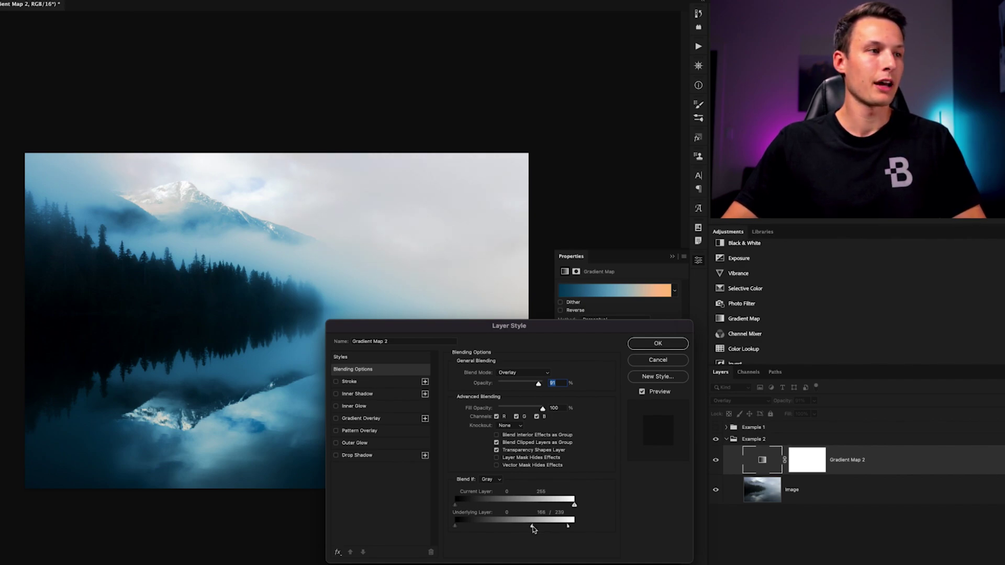
click(660, 346)
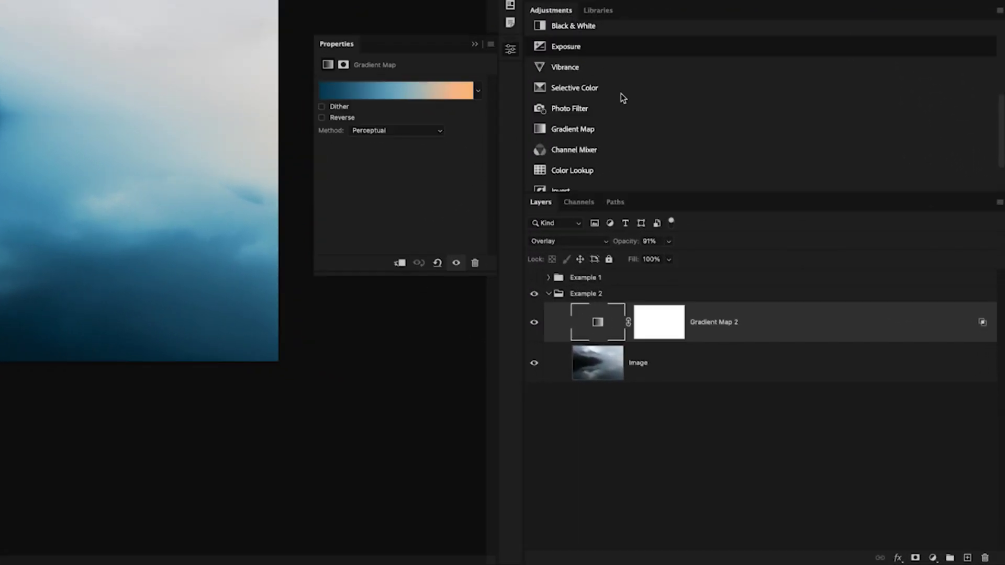
Add a Curves adjustment layer above the gradient map and raise the upper part of its RGB curve to brighten the highlights.
scroll(766, 277, up, 5)
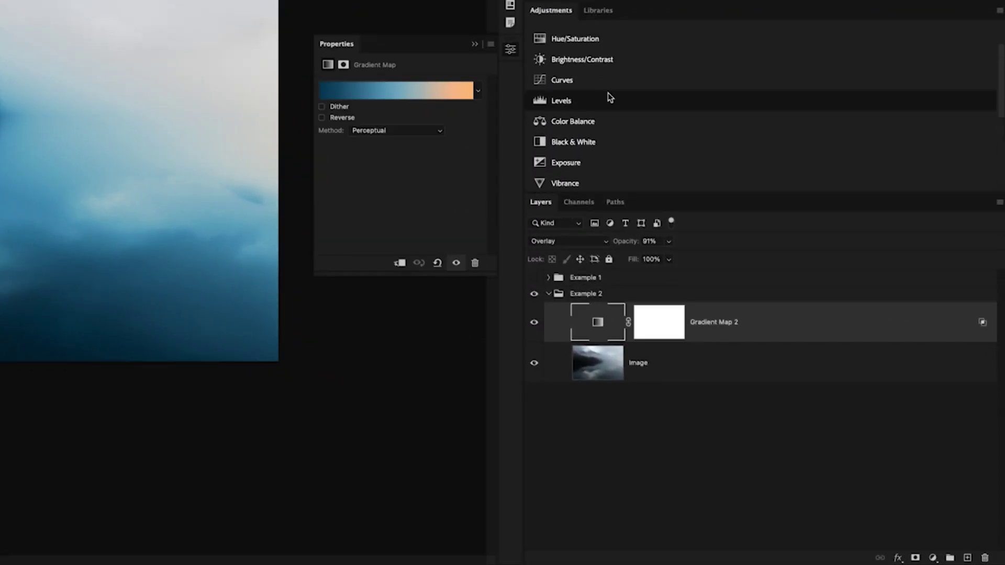
click(599, 84)
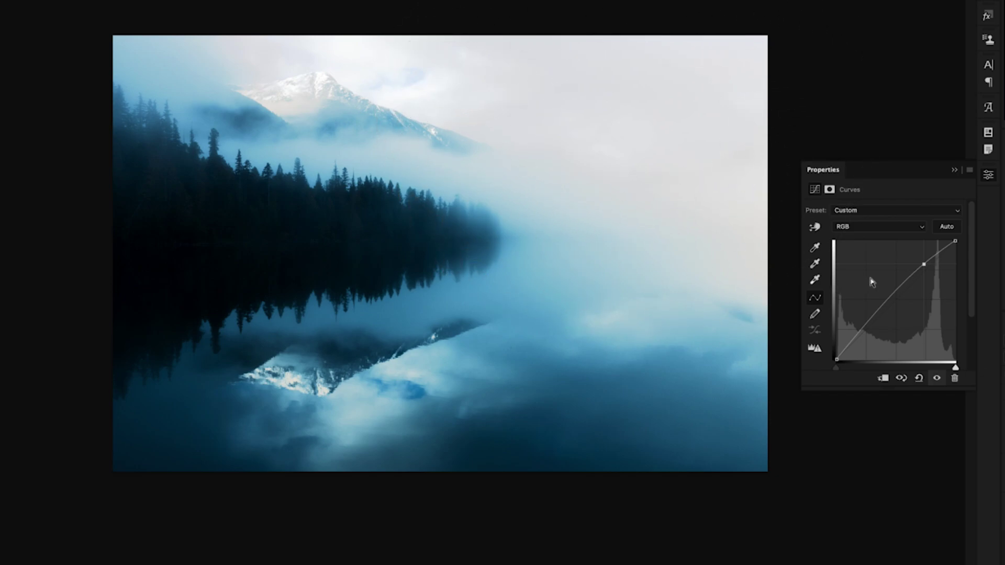
drag(925, 264, 924, 260)
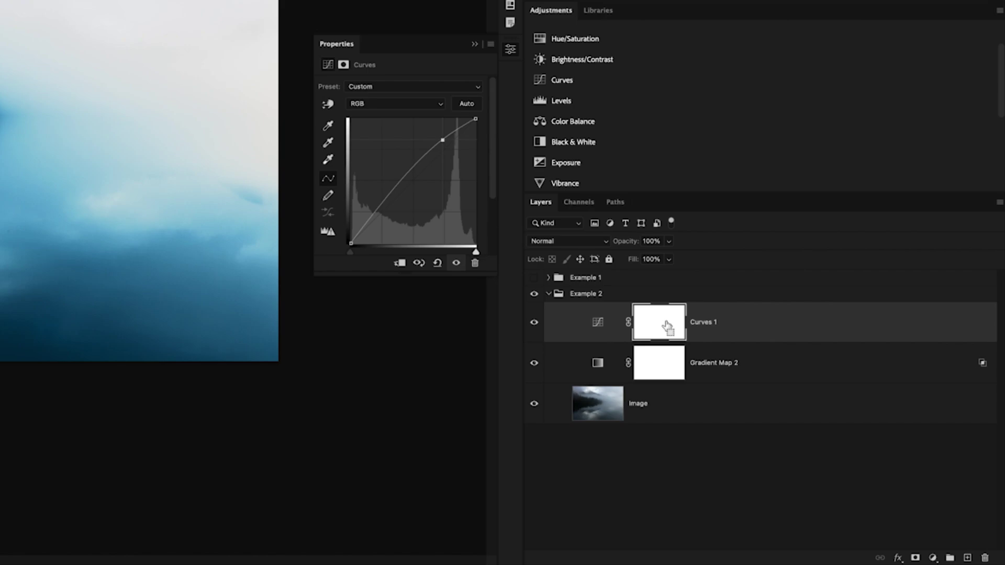
Invert the Curves layer's mask to black and check that the brush is Soft Round with 0% hardness.
key(ctrl+i)
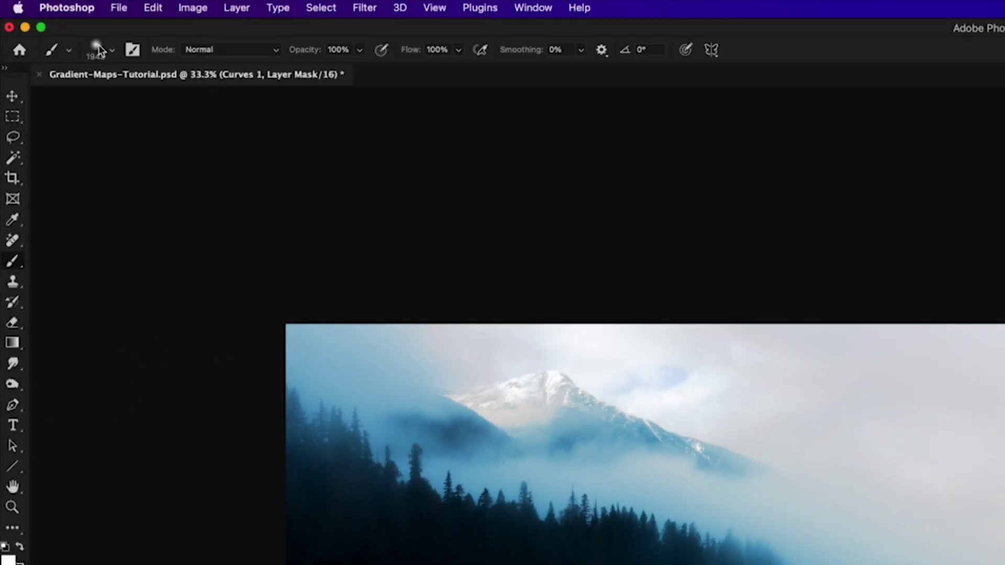
click(98, 45)
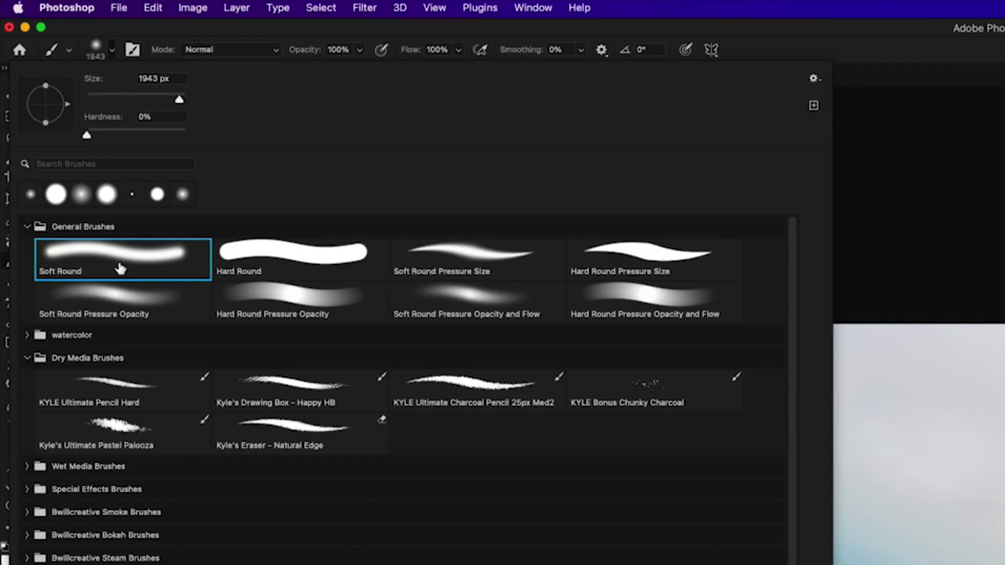
click(108, 45)
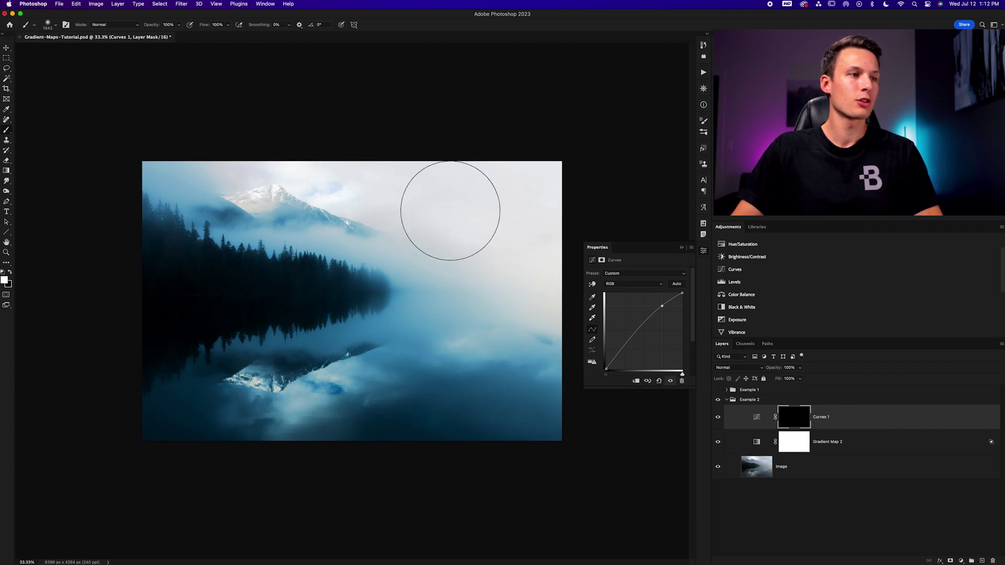
Paint white on the Curves mask over the bright sky beside the mountain and compare the image with the Curves layer hidden and shown.
mouse_move(568, 233)
mouse_down()
mouse_move(541, 156)
mouse_move(388, 125)
mouse_move(269, 112)
mouse_up()
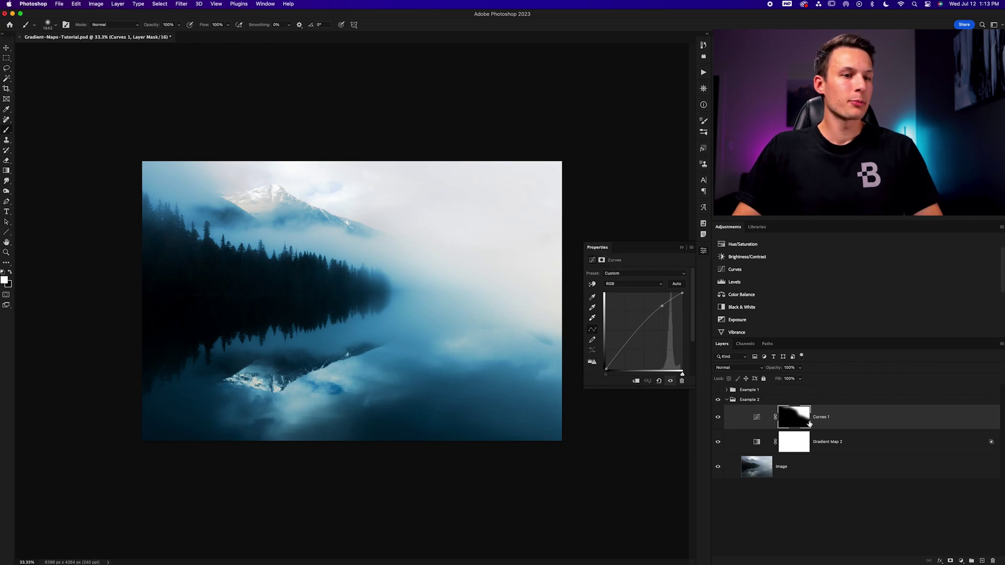
click(718, 417)
click(718, 417)
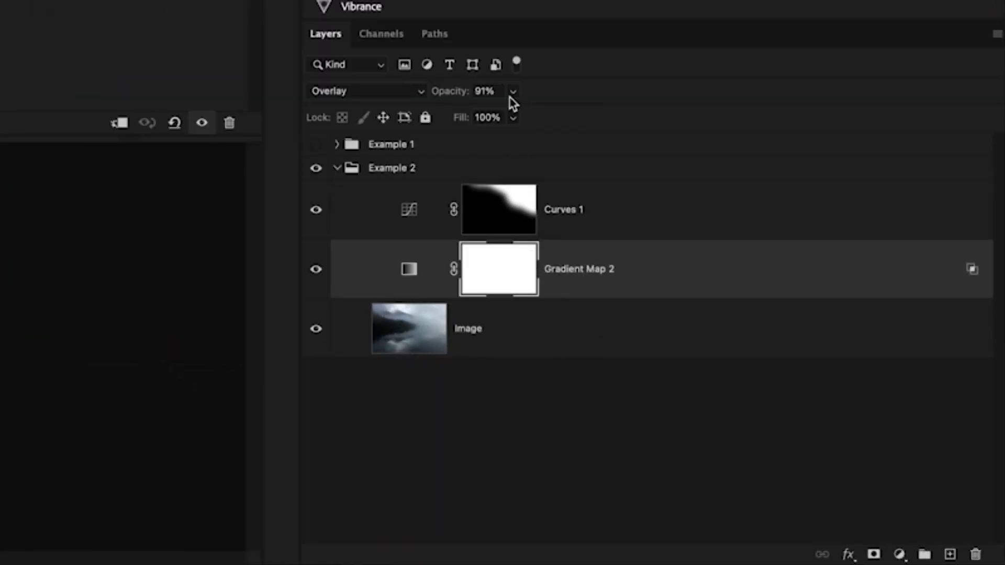
Lower the opacity of the Gradient Map 2 layer to about 67%.
click(512, 92)
drag(513, 120, 499, 120)
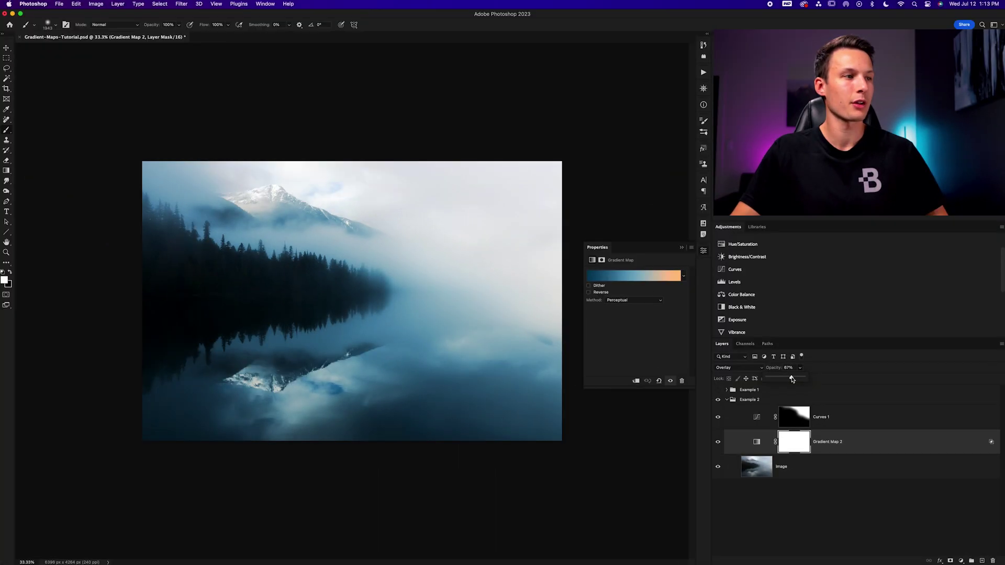
Paint white on the Curves layer's mask with a smaller brush, extending the brightening along the mountain and the mist below it.
click(803, 416)
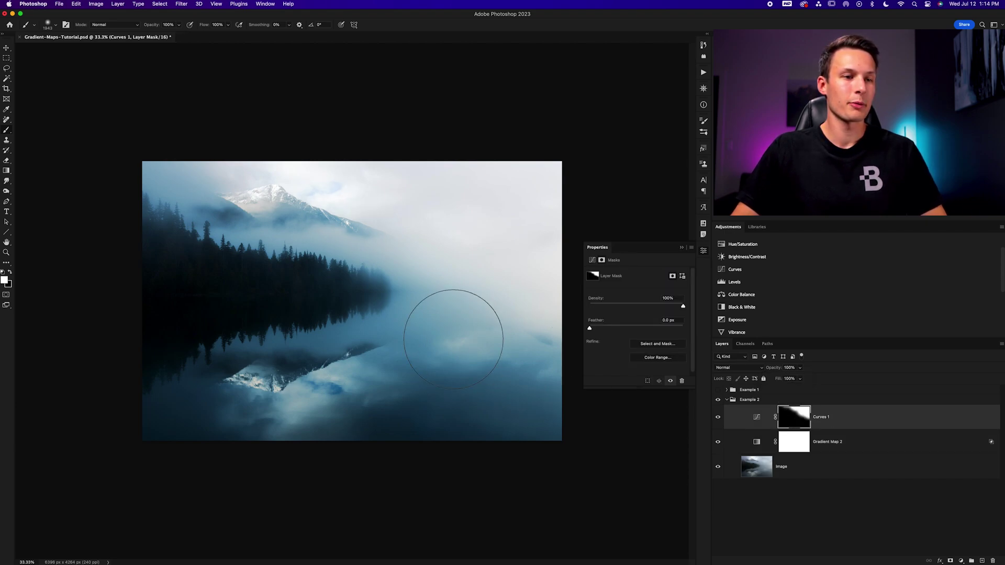
key(bracketleft)
key(bracketleft)
key(bracketleft)
key(bracketleft)
key(bracketleft)
key(bracketleft)
key(bracketleft)
key(bracketleft)
key(bracketleft)
key(bracketleft)
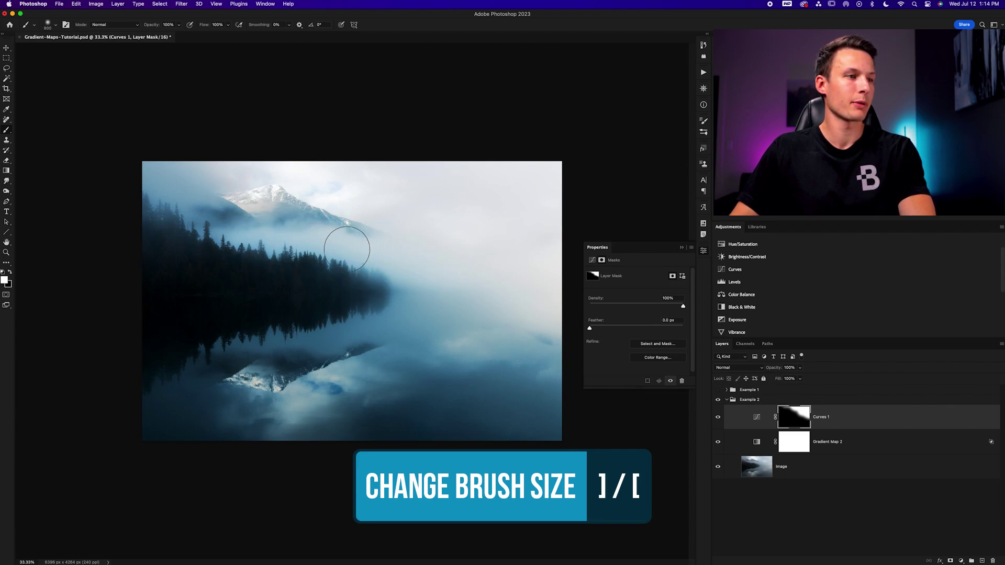
mouse_move(250, 162)
mouse_down()
mouse_move(404, 169)
mouse_move(499, 198)
mouse_move(467, 182)
mouse_move(303, 206)
mouse_move(272, 187)
mouse_move(190, 202)
mouse_move(415, 242)
mouse_up()
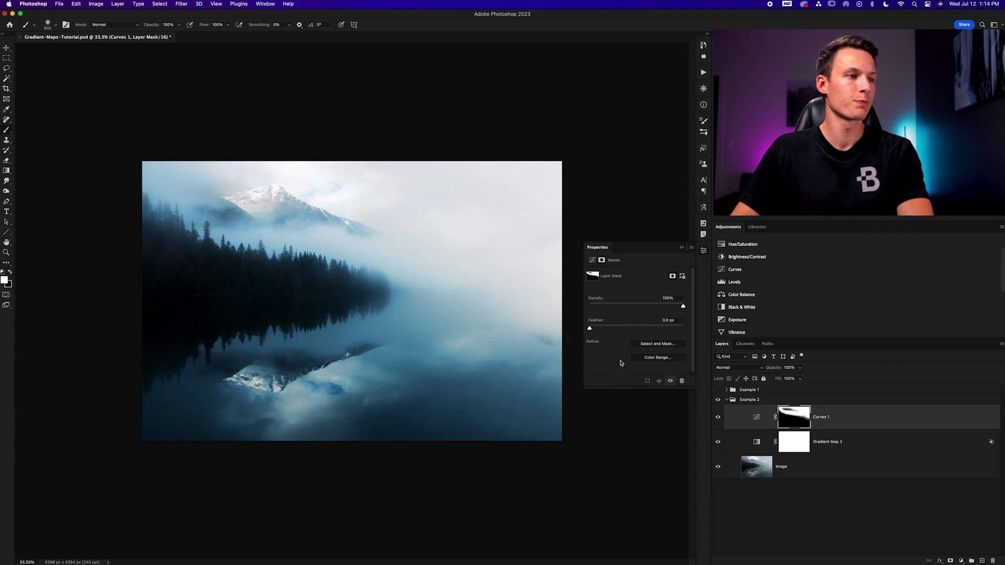
Compare the original photo with the finished grade by showing only the Image layer and restoring all layers.
alt+click(719, 468)
alt+click(718, 468)
alt+click(718, 468)
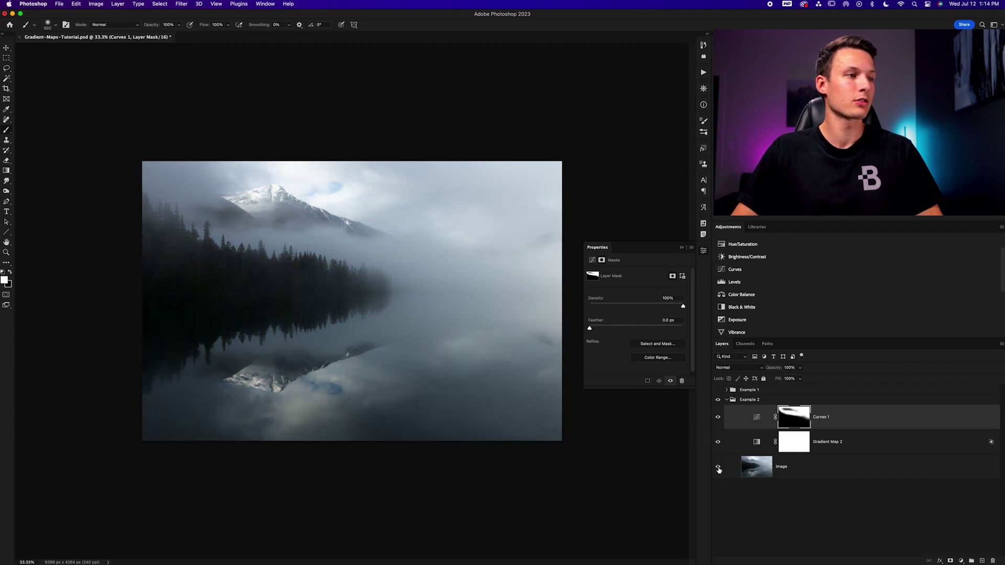
alt+click(718, 468)
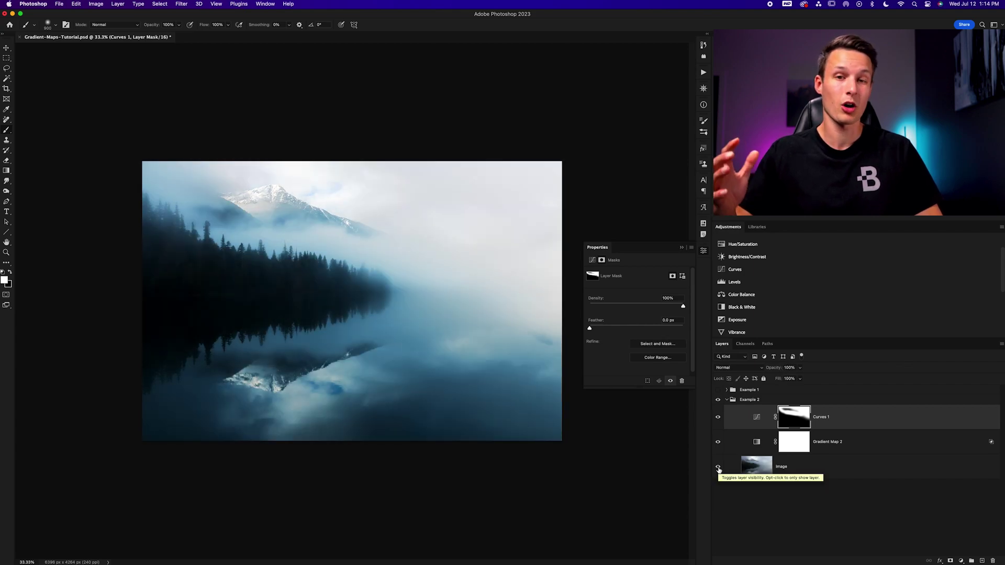